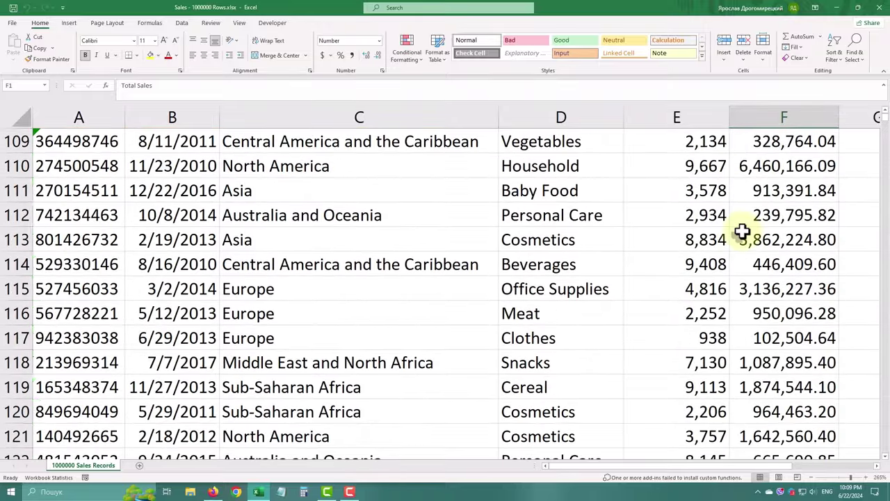
Look through the sales records down to the last row of the worksheet
scroll(742, 232, down, 16)
drag(883, 123, 881, 465)
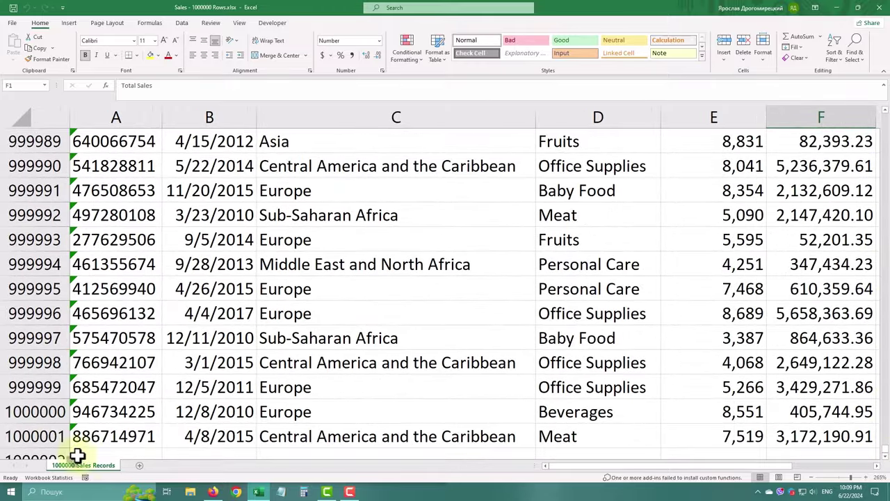
click(36, 435)
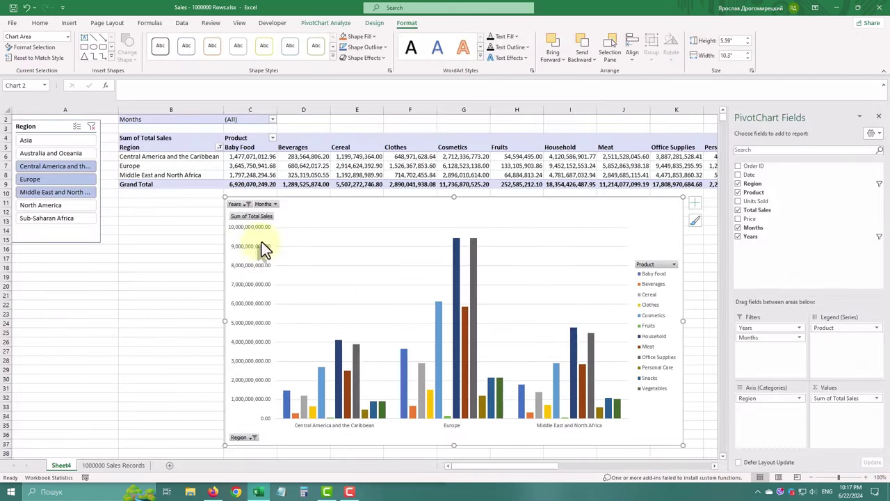
Remove the Product field from the pivot table's columns and clear the Region slicer filter
click(464, 156)
drag(845, 328, 200, 244)
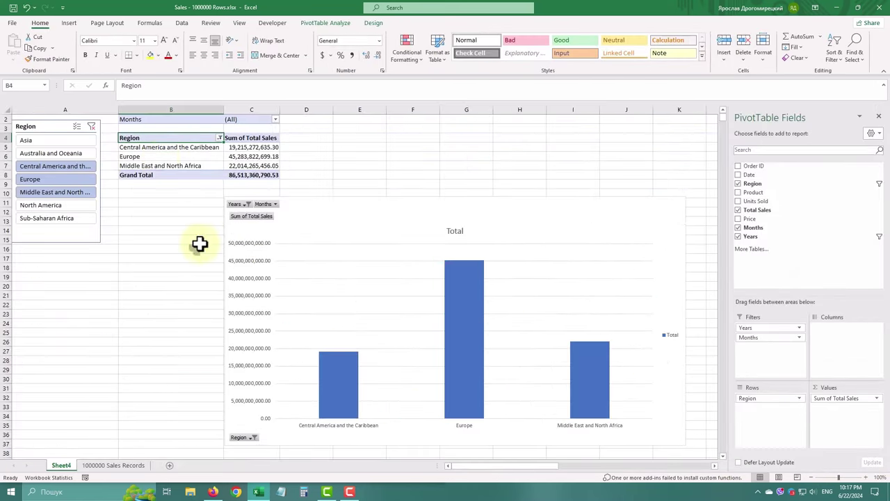
click(91, 126)
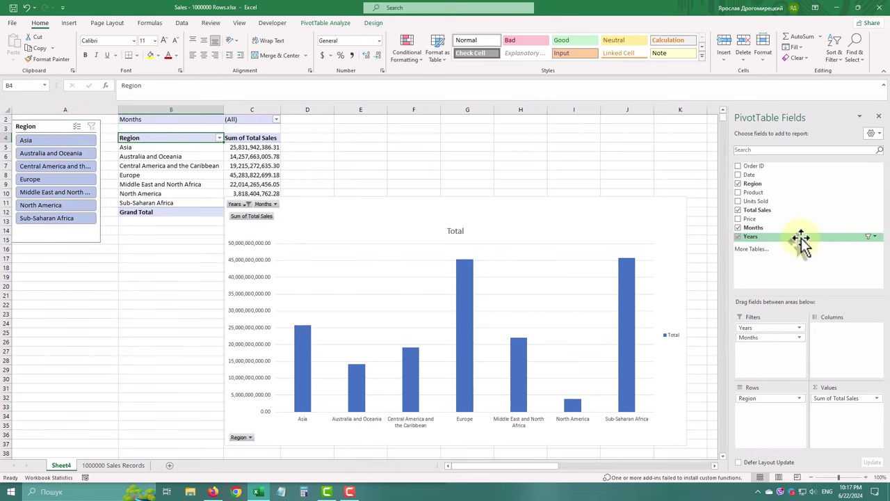
click(878, 237)
click(627, 341)
click(675, 355)
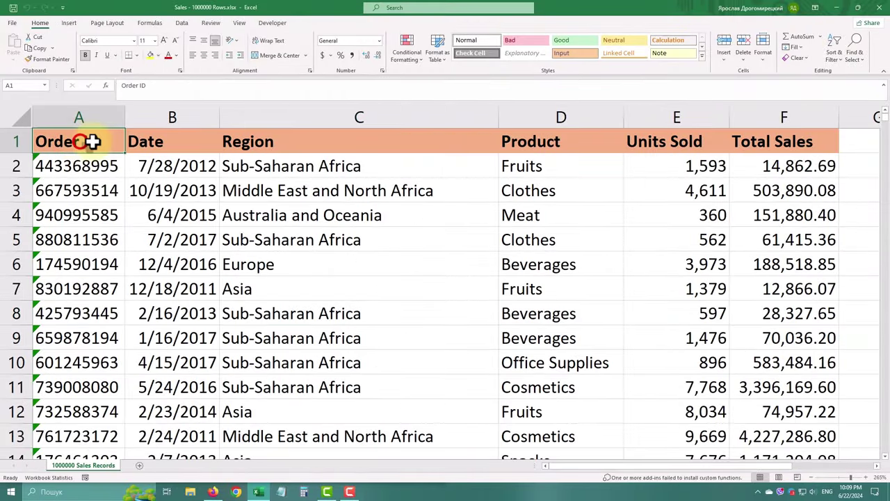
Examine the sales table's column headers from Date to Total Sales and the records beneath them
click(168, 141)
click(313, 141)
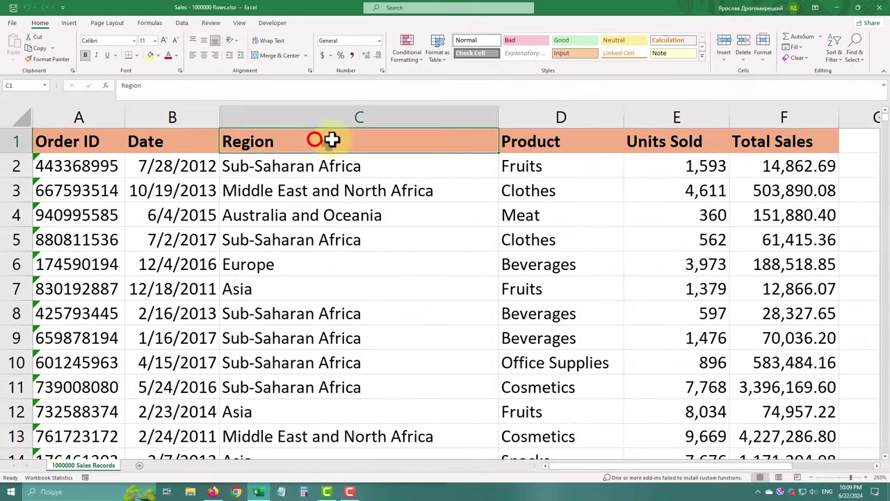
click(601, 145)
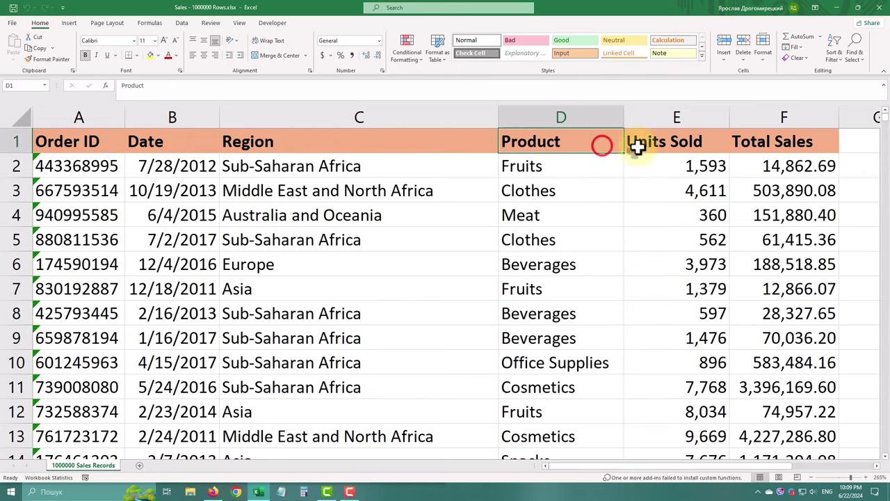
click(720, 142)
click(824, 142)
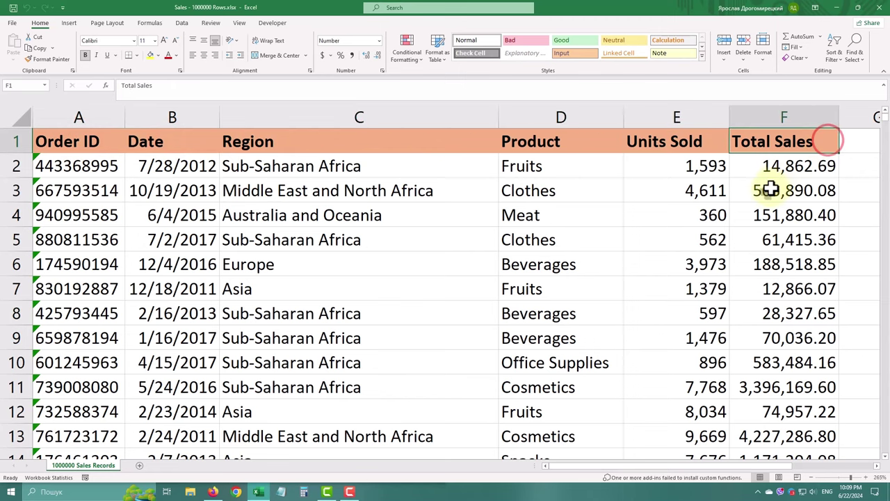
scroll(769, 190, down, 7)
scroll(741, 218, up, 7)
scroll(767, 193, down, 7)
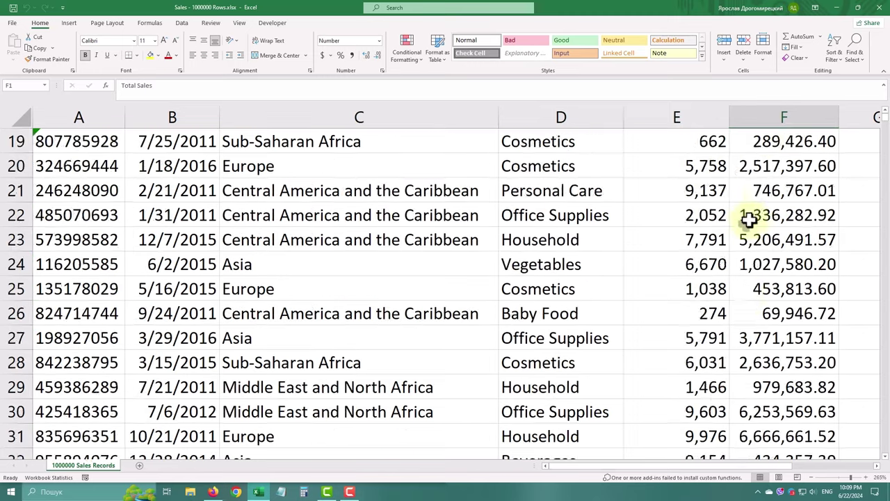
scroll(747, 222, down, 15)
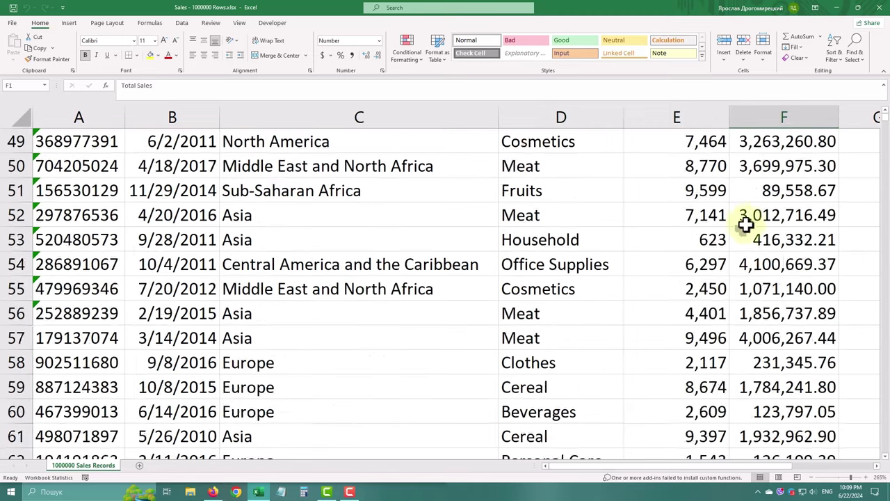
scroll(745, 226, down, 20)
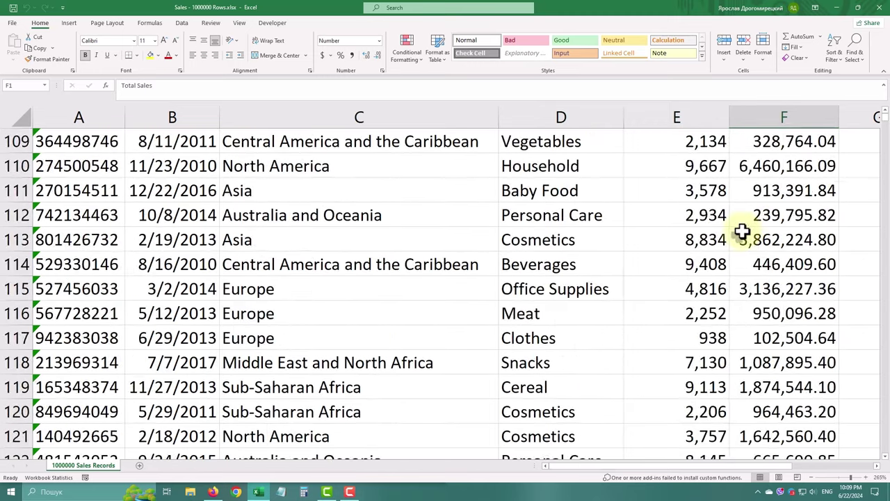
scroll(741, 228, down, 8)
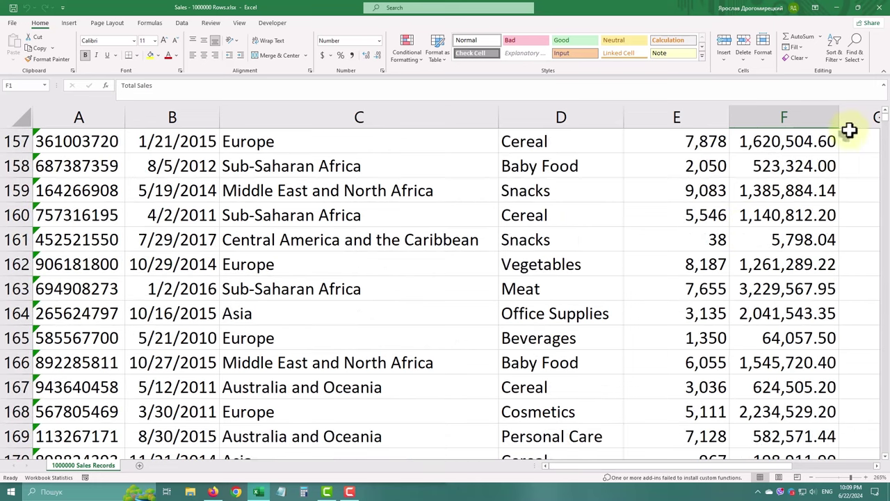
mouse_move(883, 118)
mouse_down()
mouse_move(886, 183)
mouse_move(886, 115)
mouse_up()
Create a PivotTable on a new worksheet from the range '1000000 Sales Records'!$A$1:$F$1000001
click(279, 262)
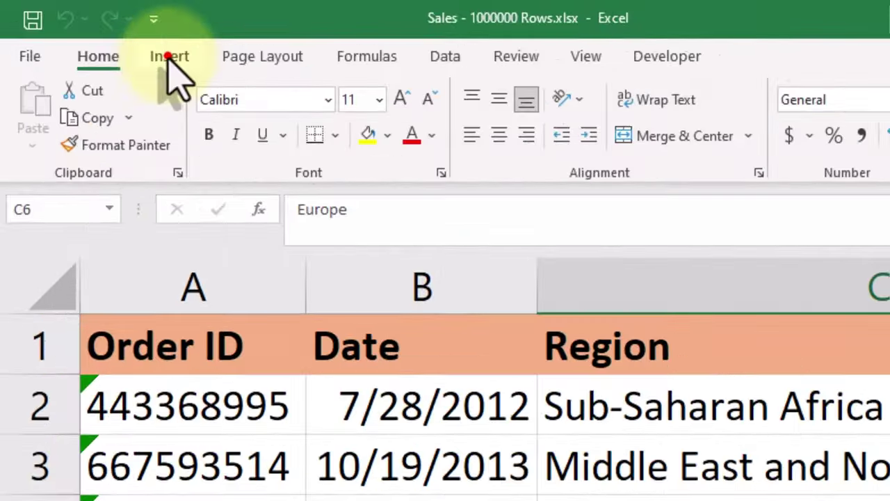
click(69, 23)
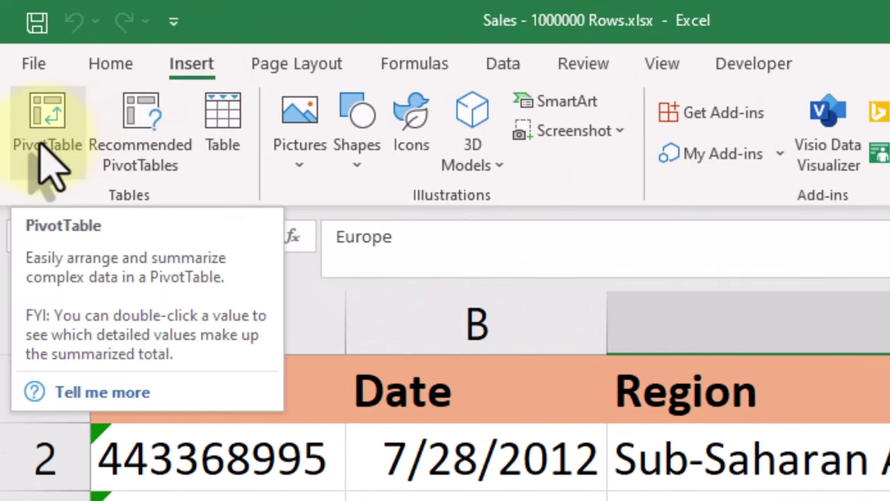
click(42, 142)
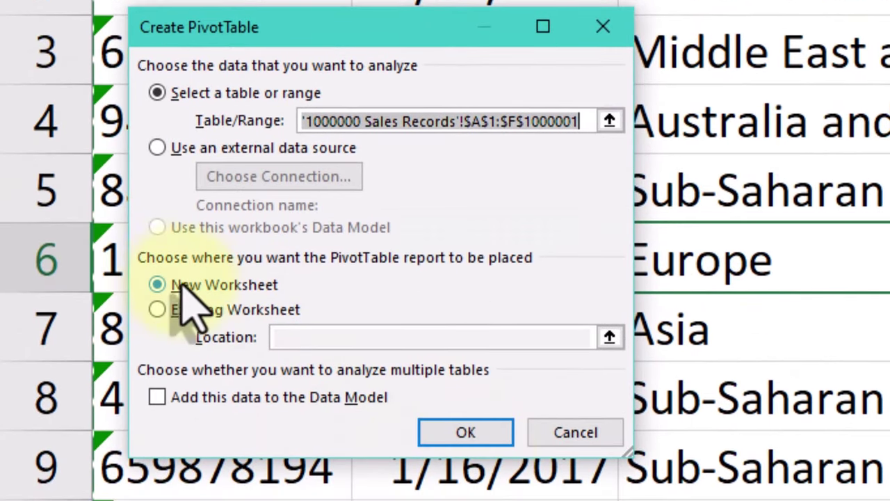
click(203, 311)
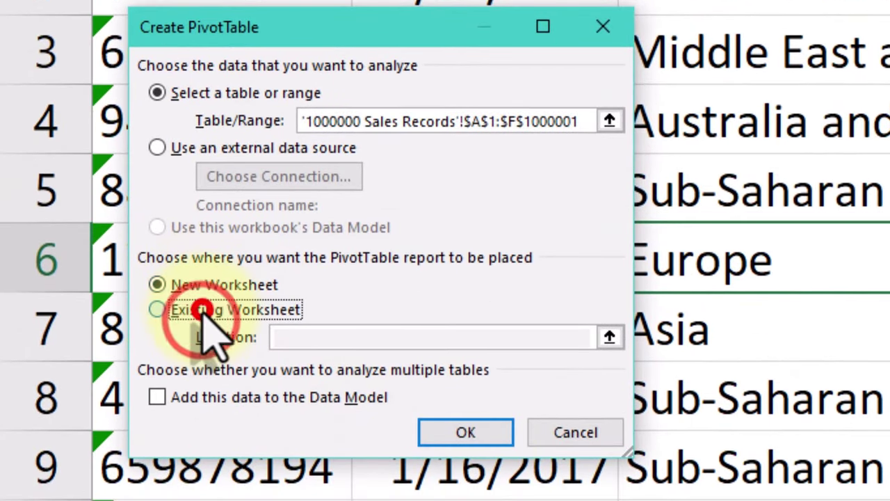
click(204, 286)
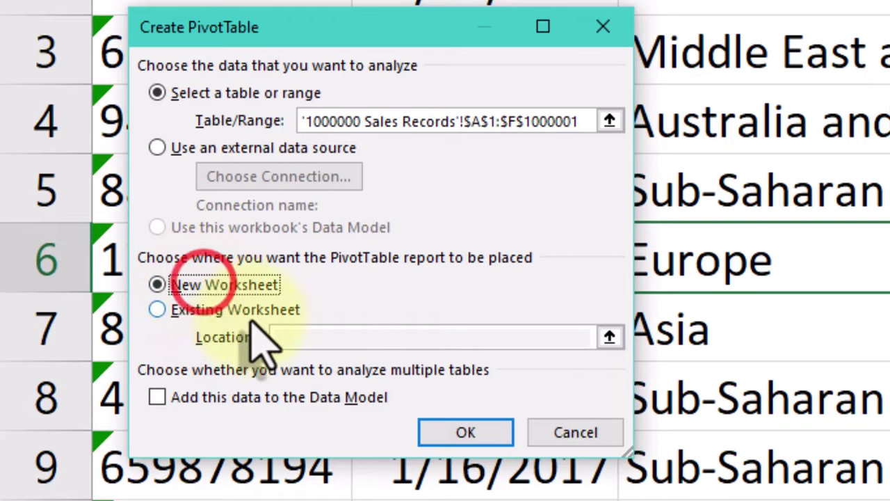
click(491, 437)
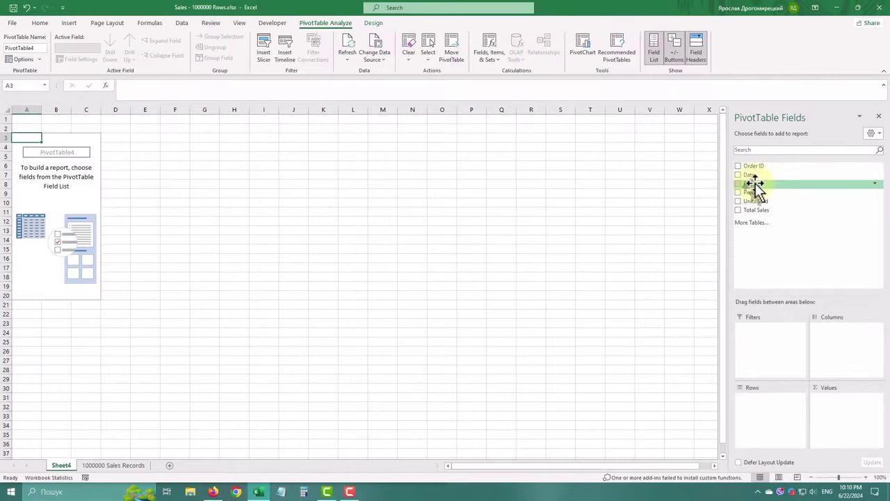
Lay out the PivotTable with Region as rows, Product as columns and Total Sales as values
drag(756, 184, 775, 408)
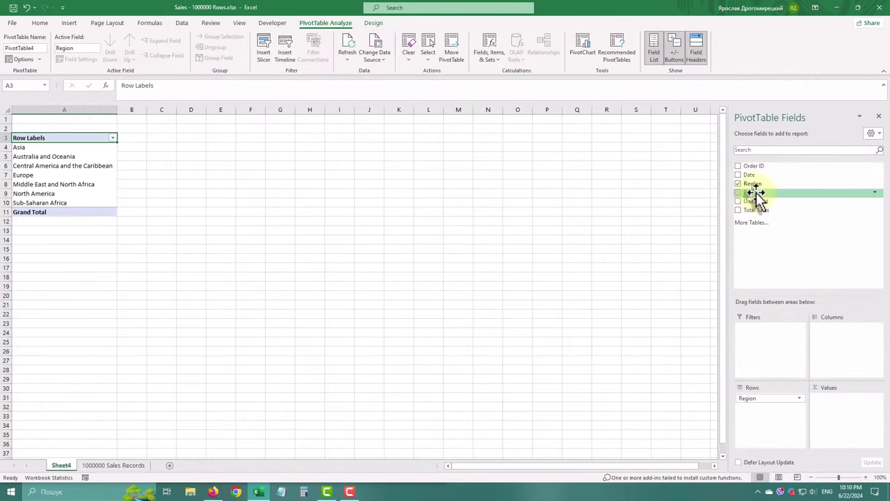
drag(753, 192, 844, 350)
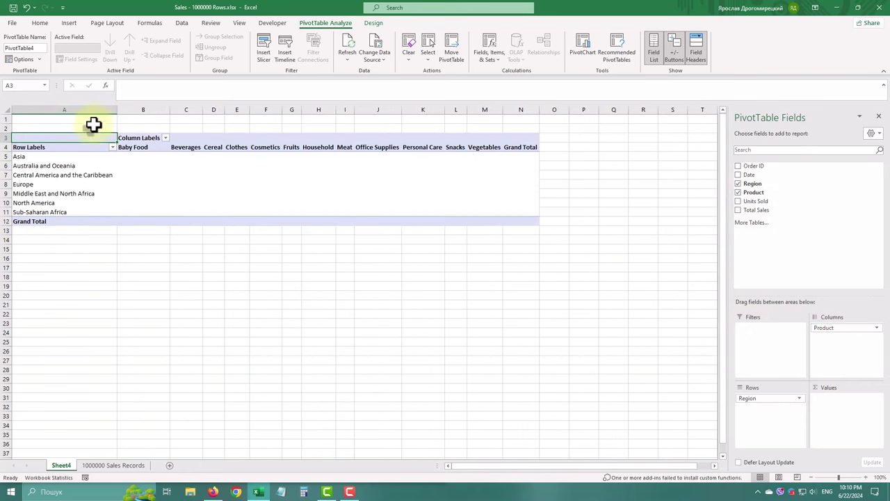
drag(742, 211, 847, 424)
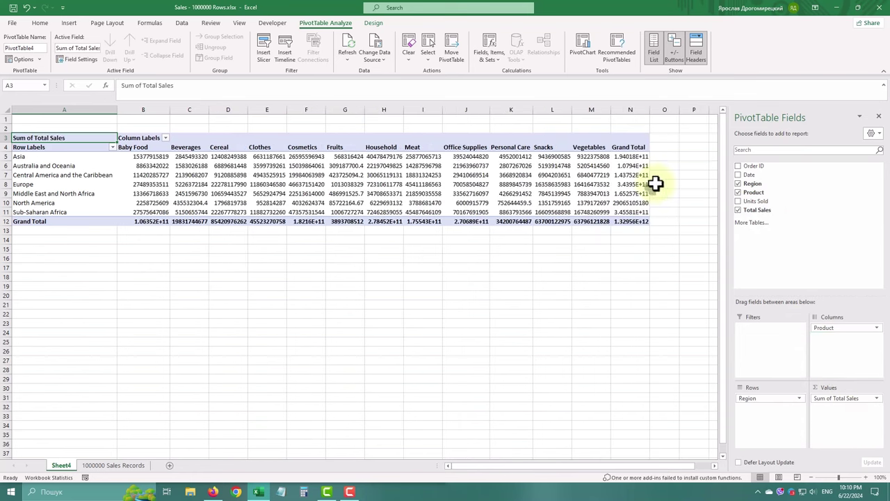
Format columns B to N of the PivotTable sheet as numbers with thousands separators and two decimals
drag(623, 109, 145, 98)
key(ctrl+shift+1)
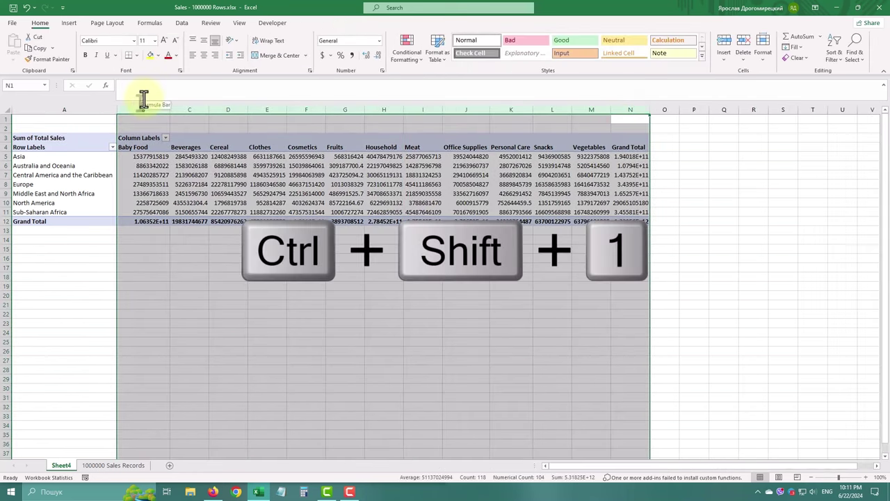
click(308, 274)
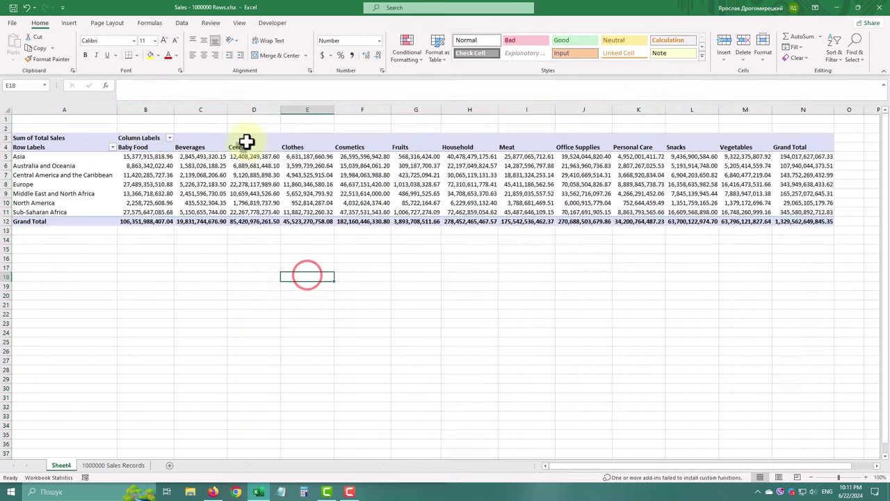
Sort the PivotTable's regions in descending order by Sum of Total Sales
click(243, 189)
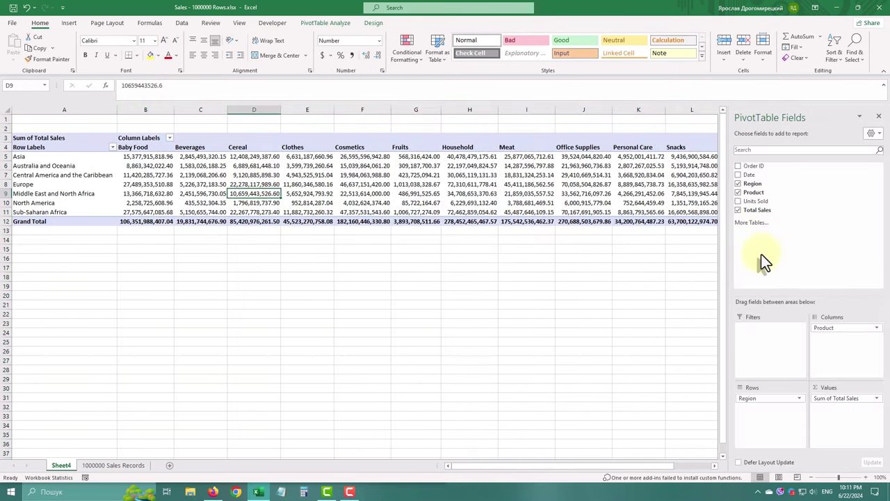
click(112, 148)
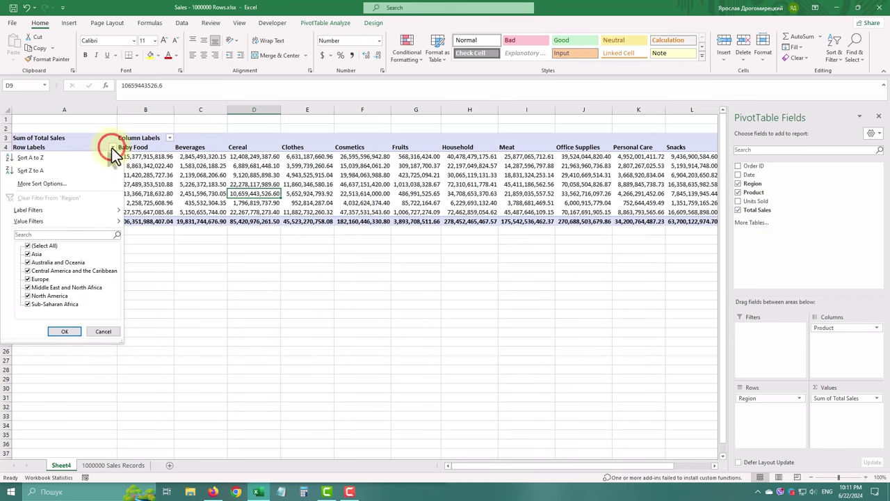
click(91, 183)
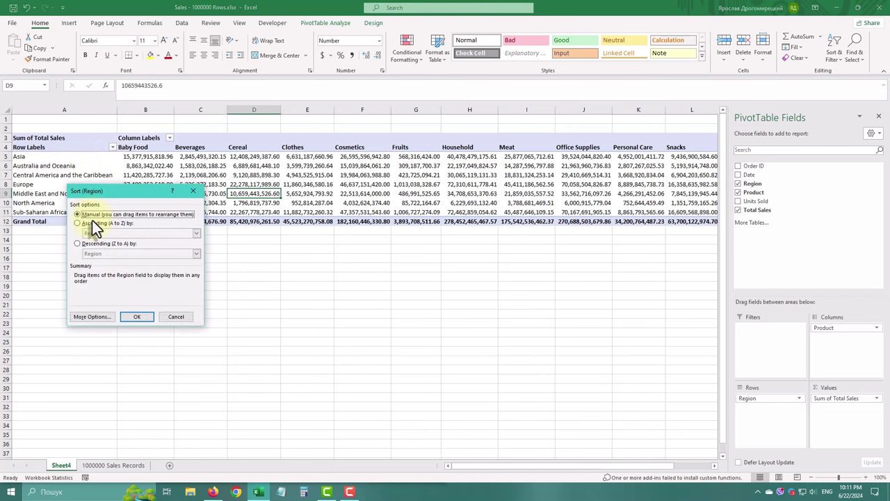
click(90, 244)
click(96, 254)
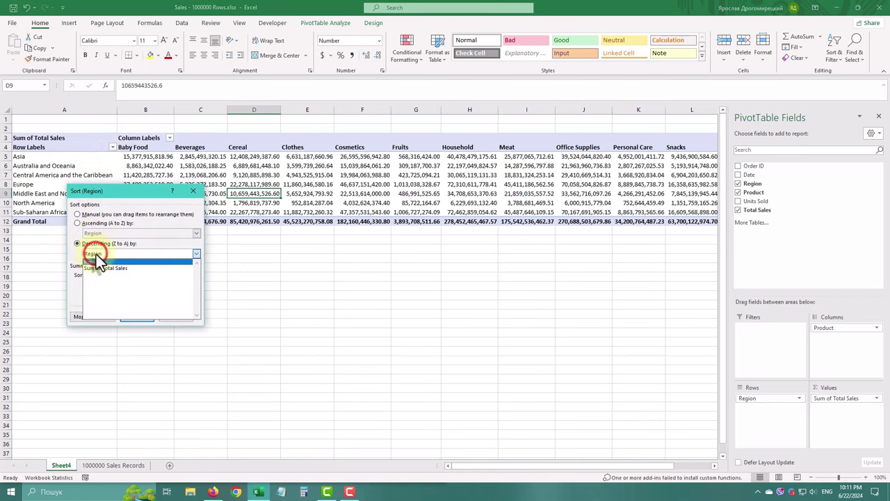
click(104, 269)
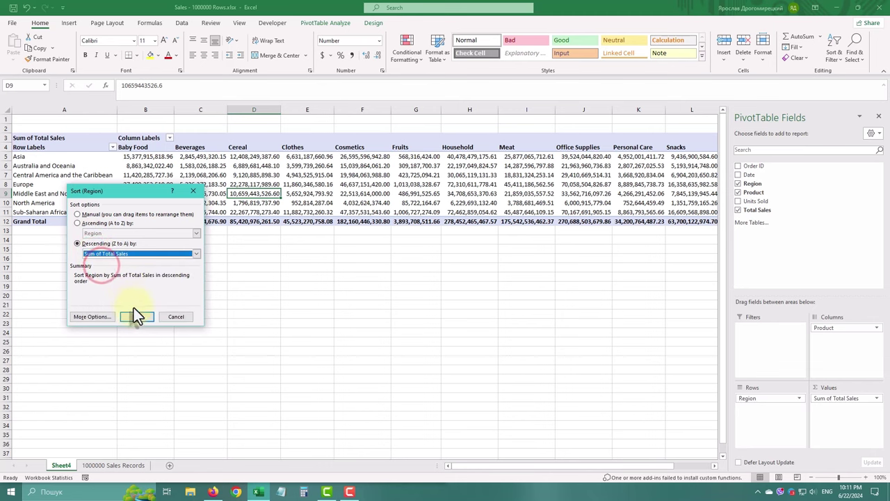
click(139, 318)
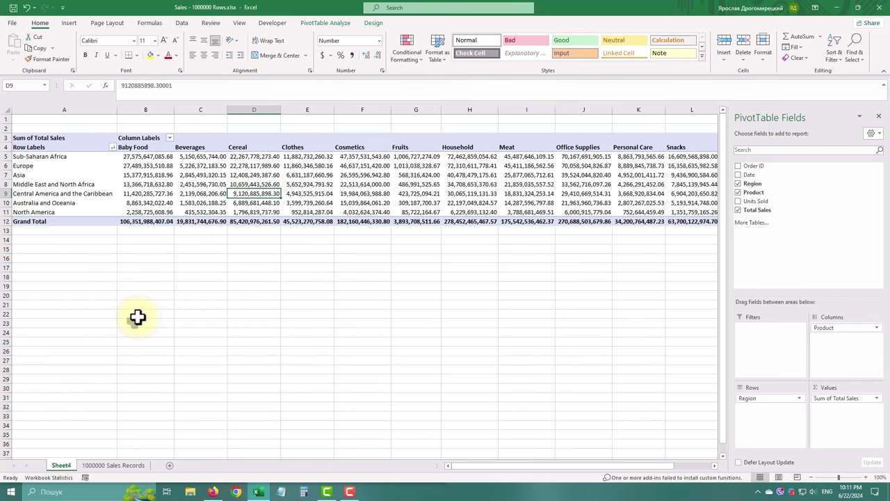
click(636, 239)
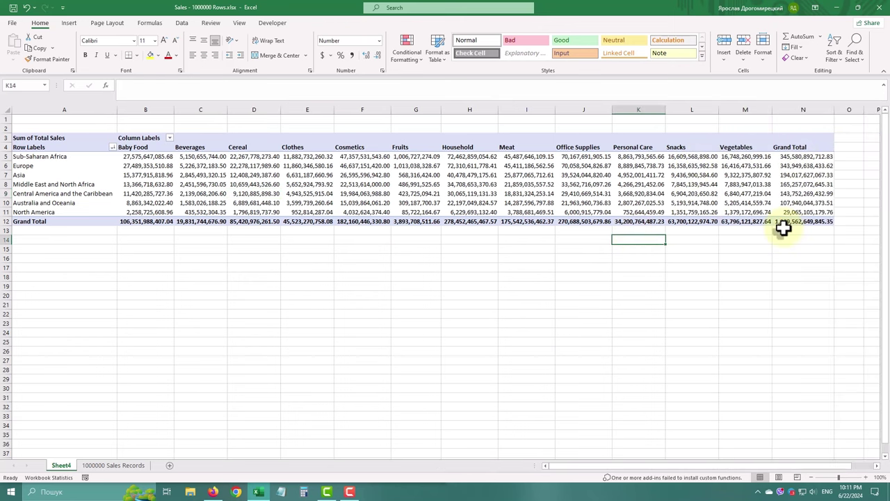
Add the Date field to the PivotTable's rows and move the resulting Years field to the filters
click(106, 175)
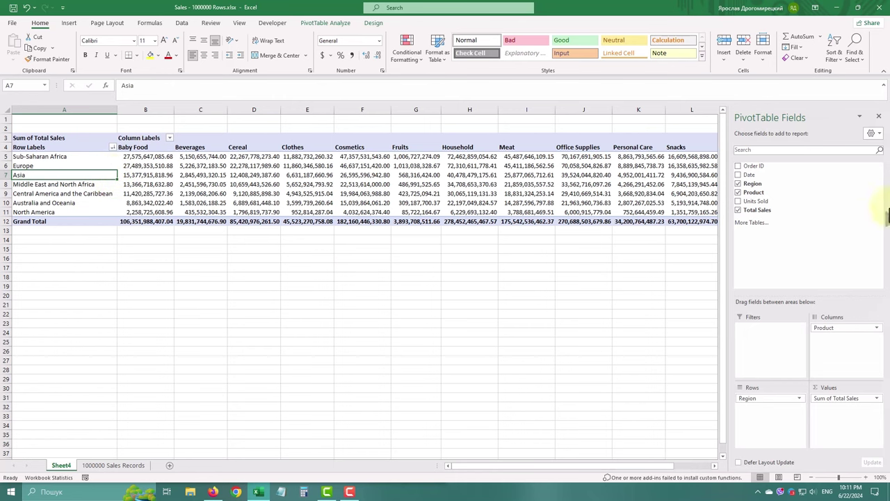
drag(750, 175, 769, 410)
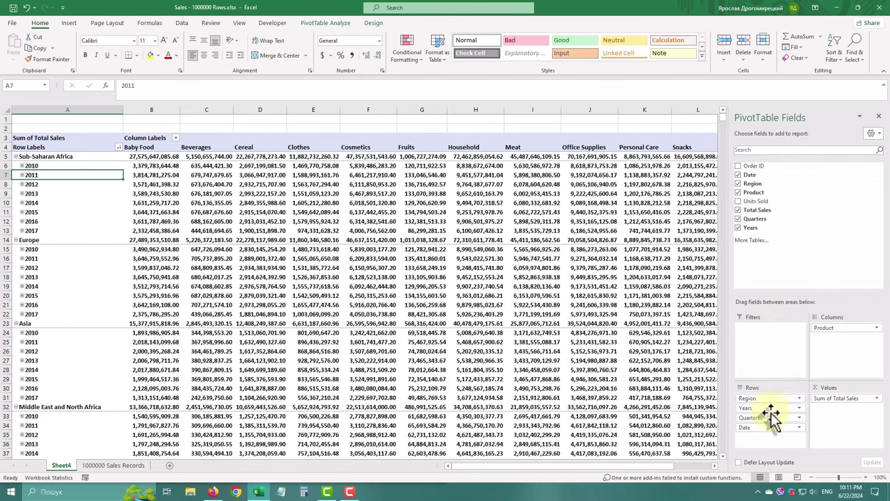
drag(767, 416, 770, 336)
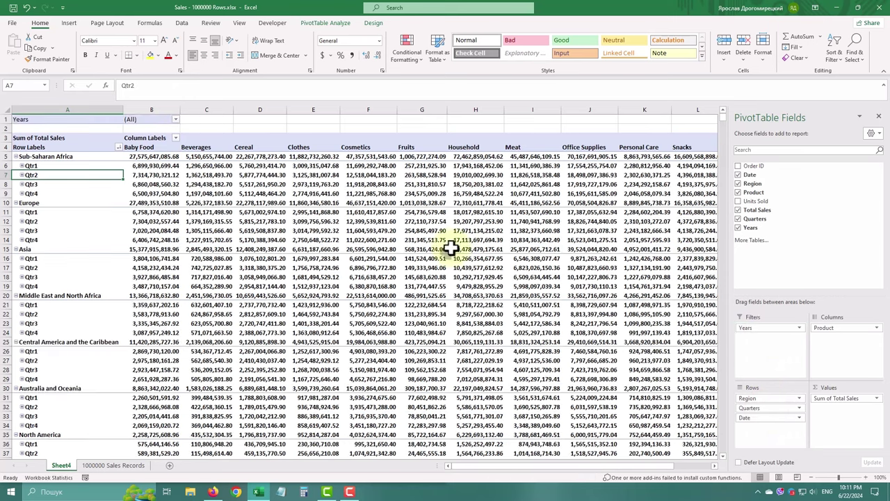
Remove the Quarters and Date fields from the PivotTable's rows, leaving only Region
click(798, 410)
click(779, 399)
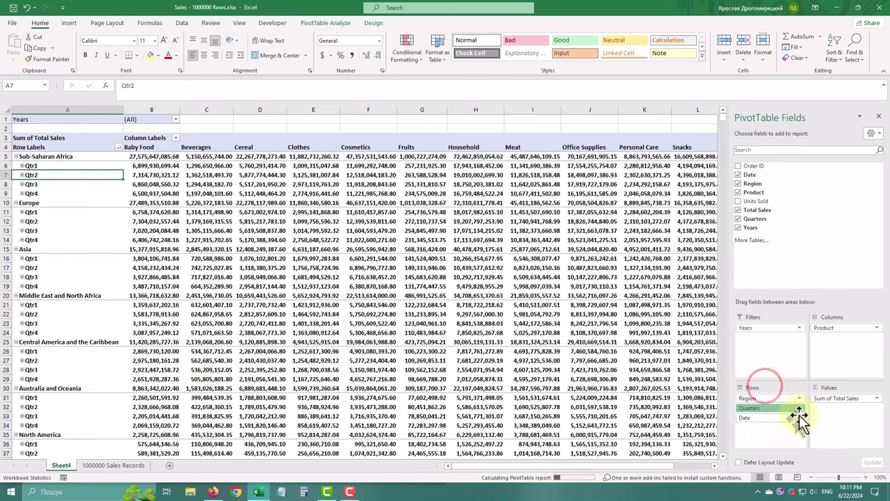
click(800, 408)
click(771, 376)
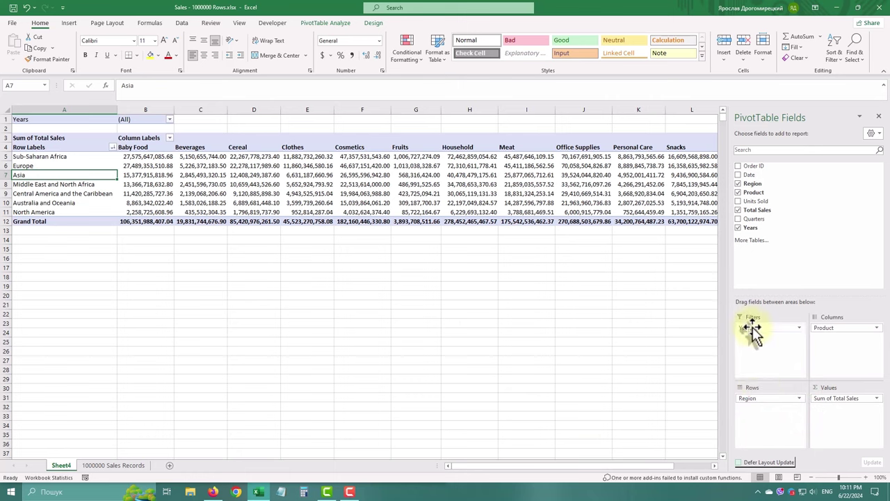
Filter the PivotTable by Years to show only 2017
click(170, 119)
scroll(92, 193, down, 1)
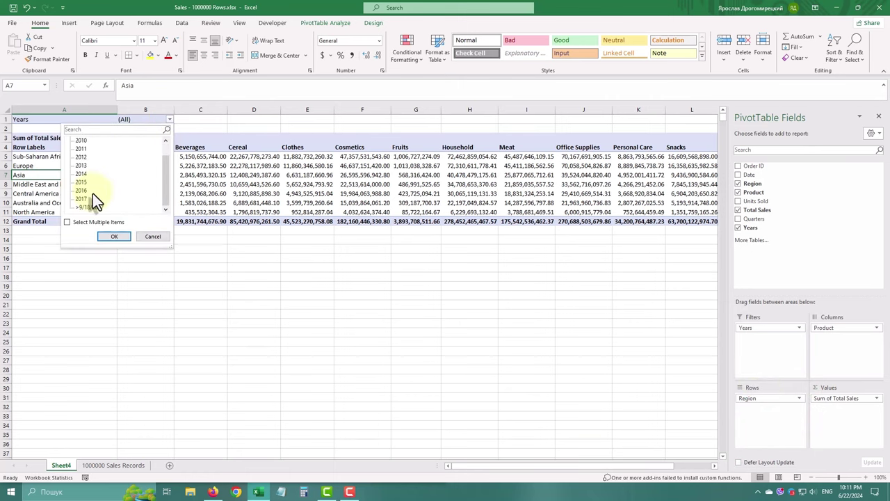
click(92, 196)
click(115, 237)
click(236, 277)
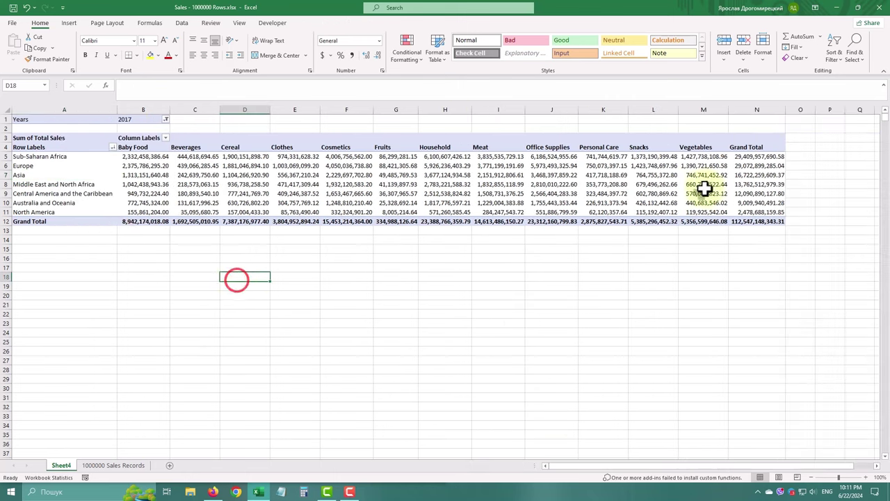
Change the summary calculation of the PivotTable's Total Sales value field to Average
click(140, 176)
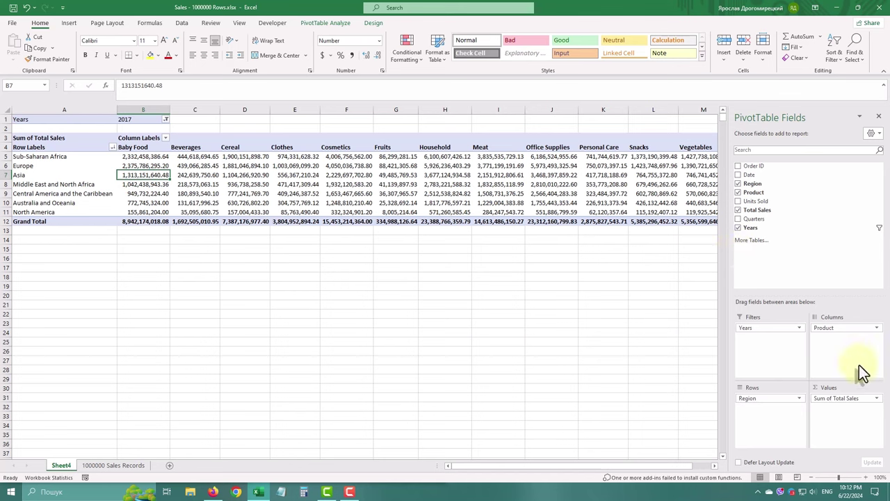
click(876, 399)
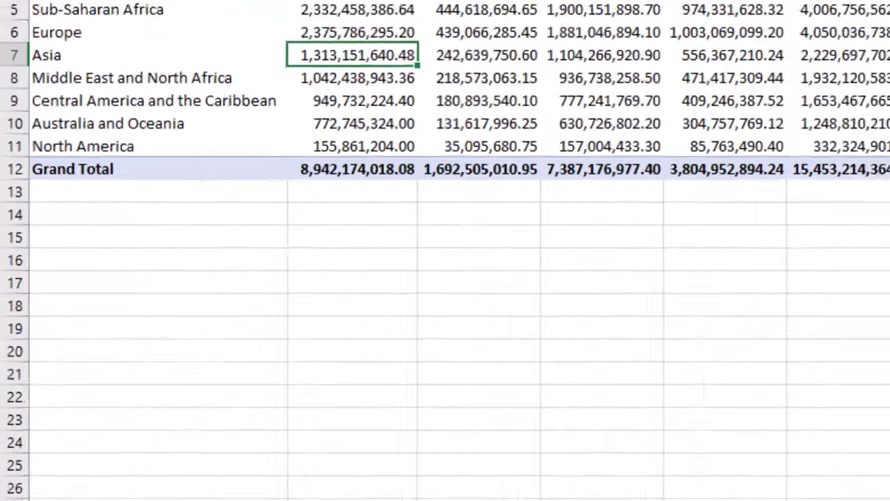
click(843, 387)
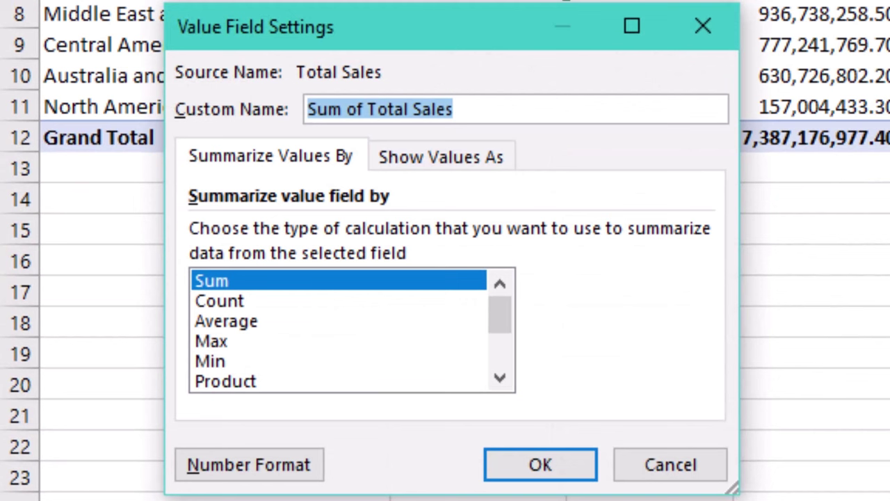
click(217, 321)
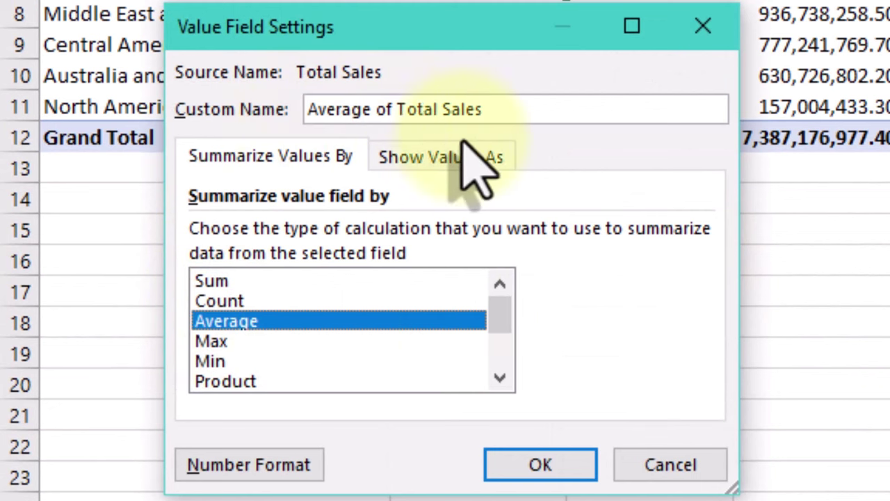
click(550, 465)
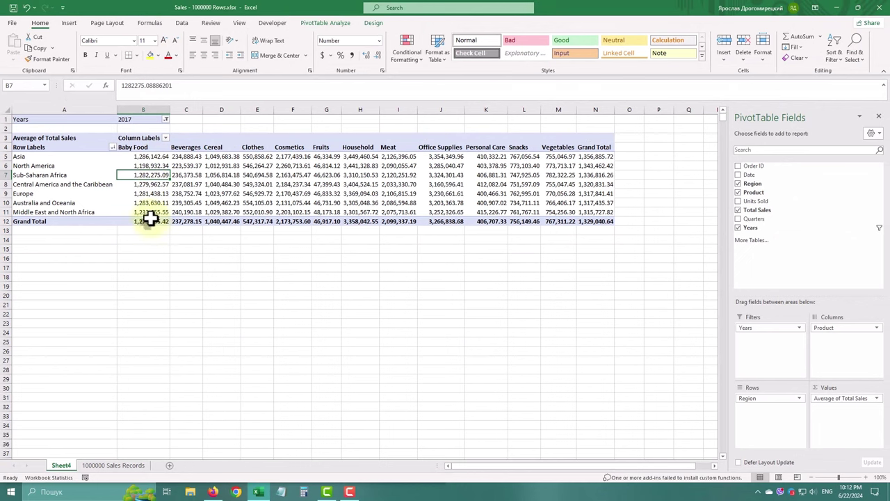
Set the Total Sales value field to summarize by Sum and show its values as % of Grand Total
click(874, 399)
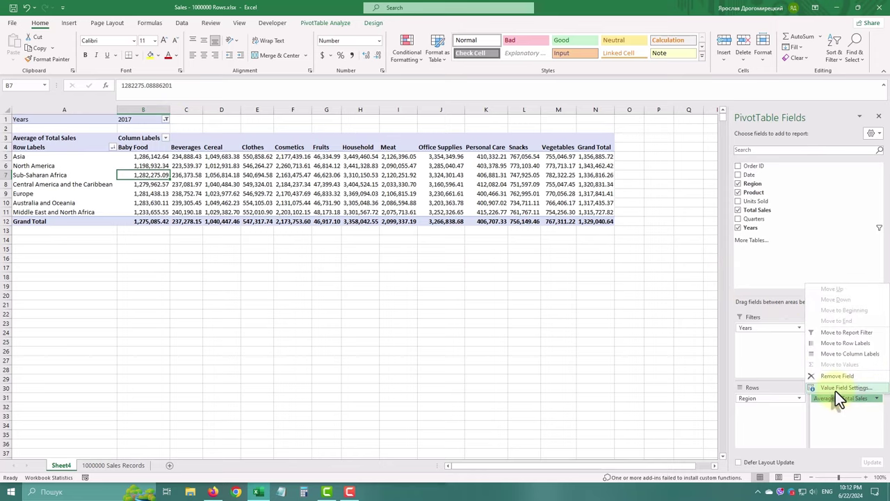
click(836, 389)
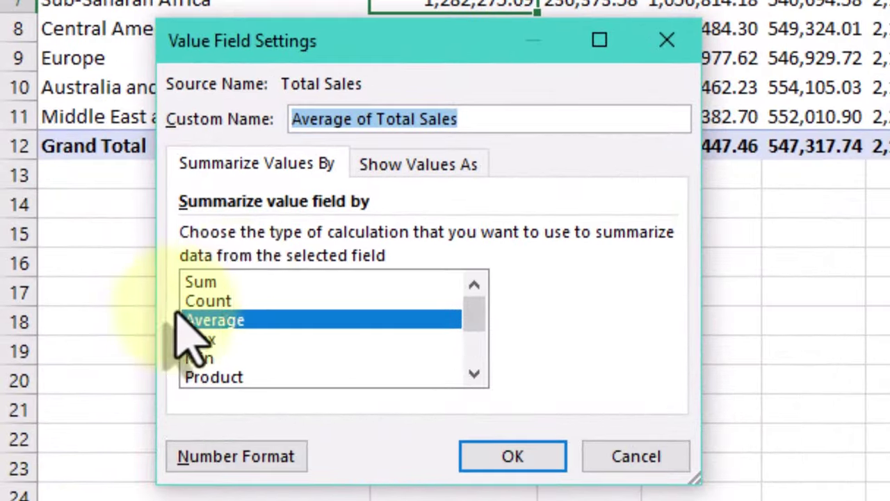
click(235, 281)
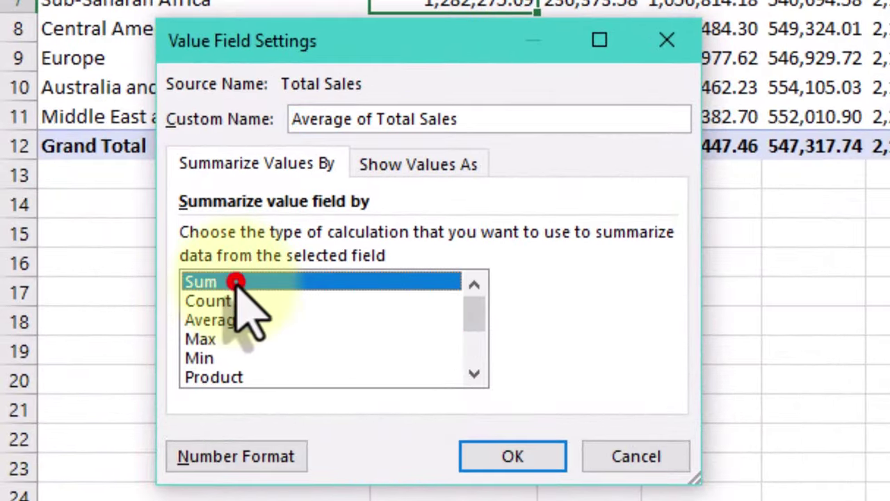
click(393, 166)
click(299, 238)
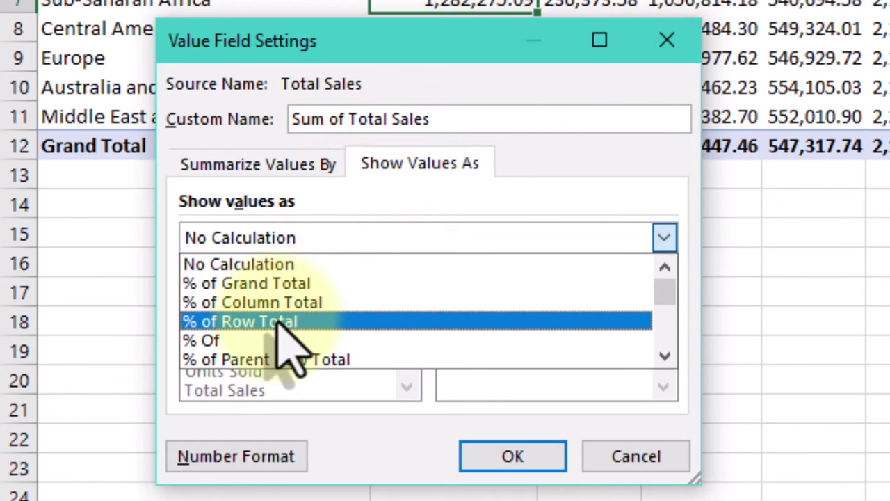
click(286, 284)
click(520, 459)
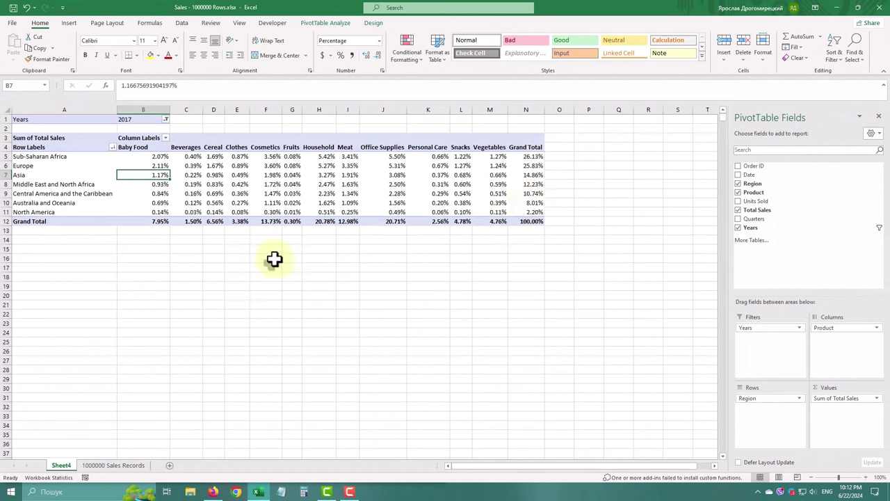
Add a calculated field named Price to the PivotTable with the formula = 'Total Sales'/'Units Sold'
click(278, 185)
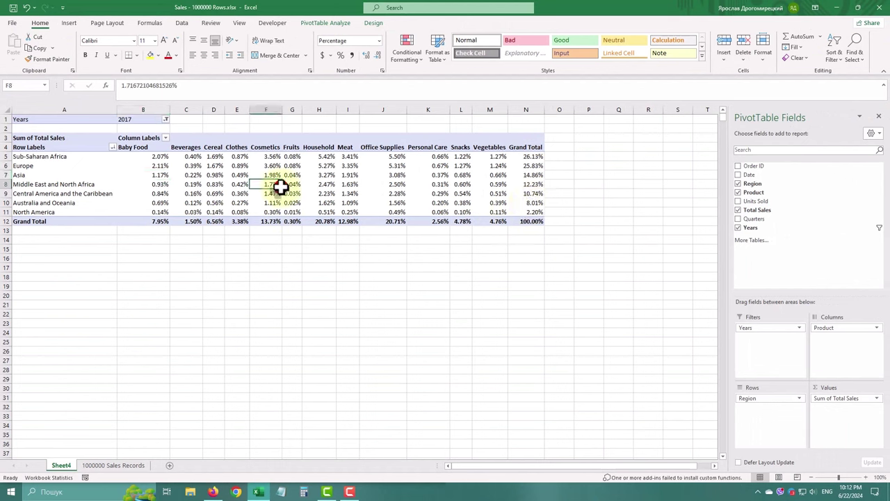
click(336, 25)
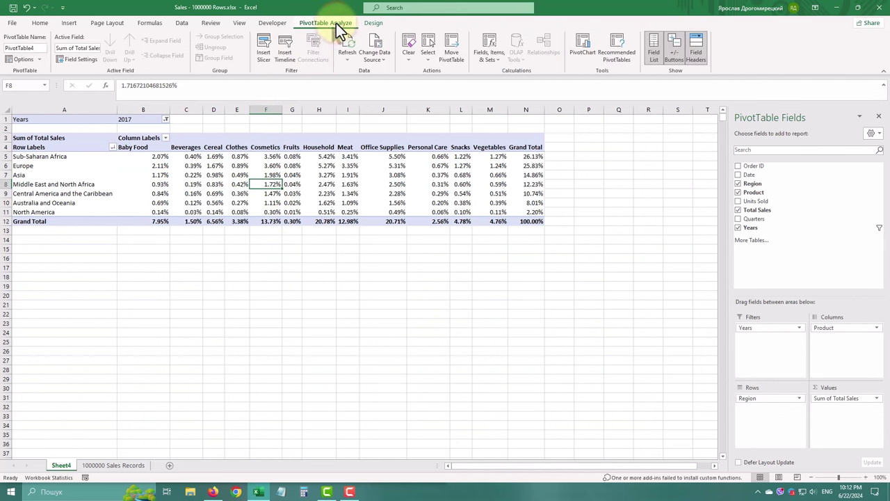
click(495, 59)
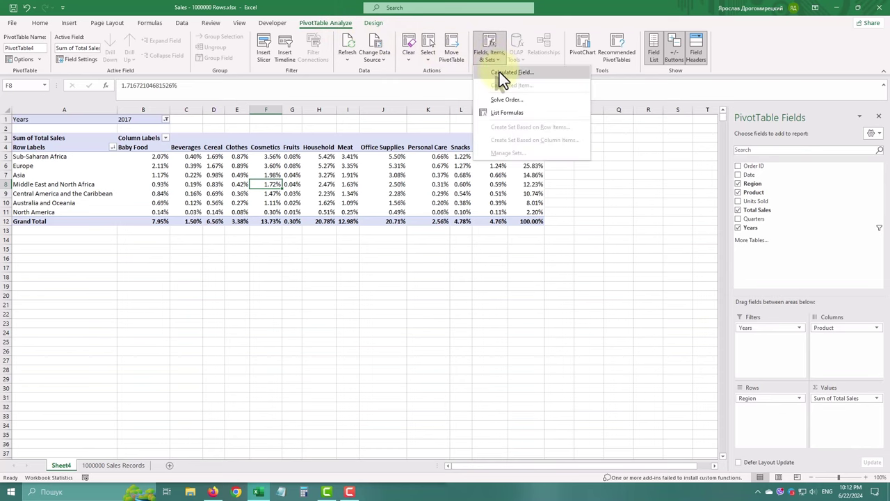
click(500, 71)
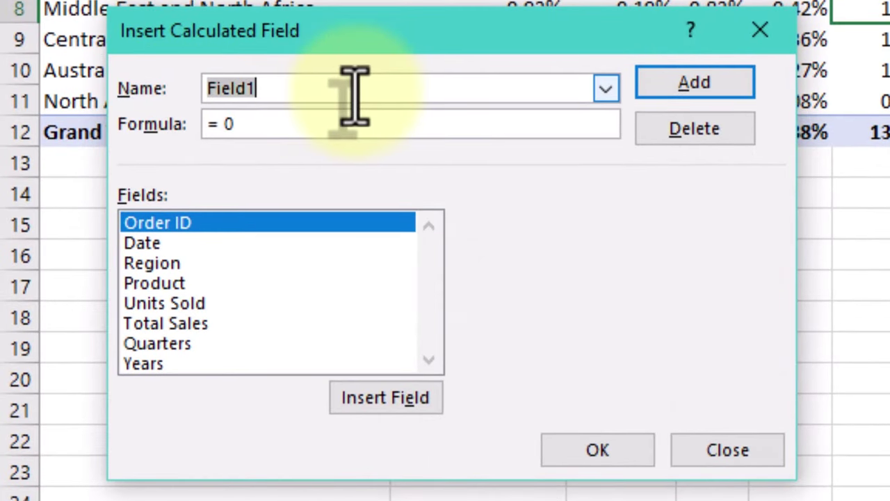
text(Price)
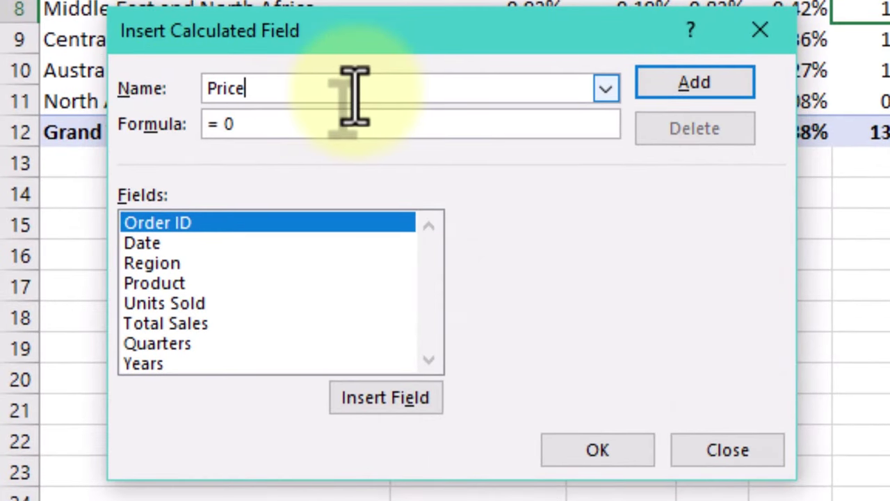
double_click(227, 129)
key(BackSpace)
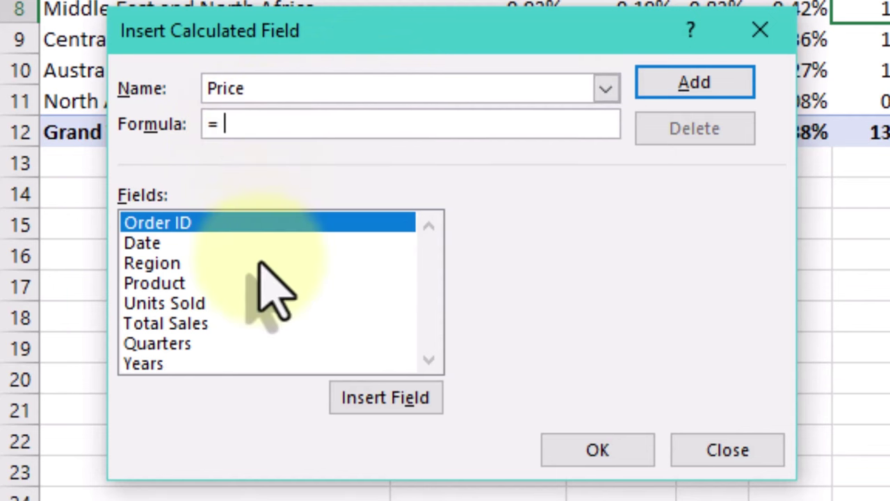
double_click(200, 324)
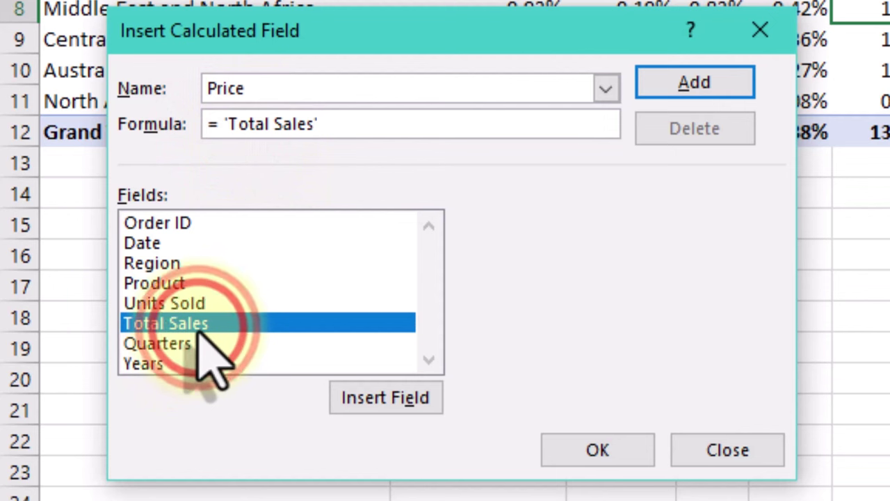
double_click(269, 304)
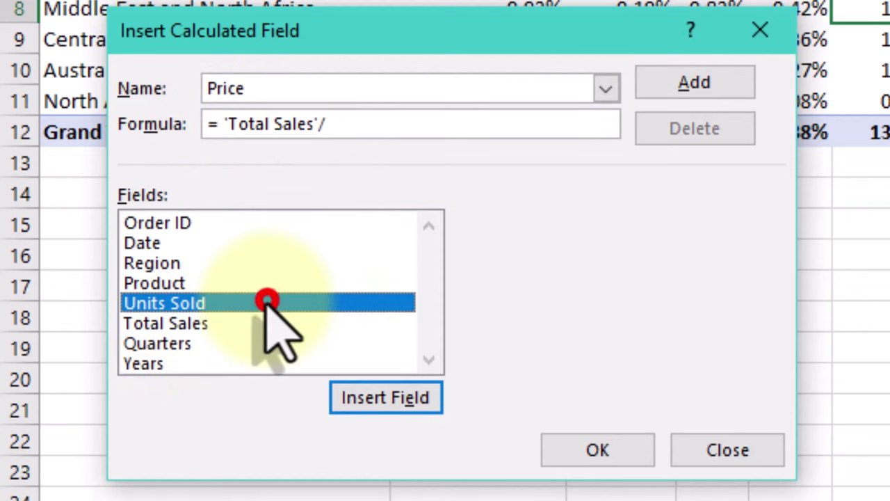
click(736, 86)
click(597, 452)
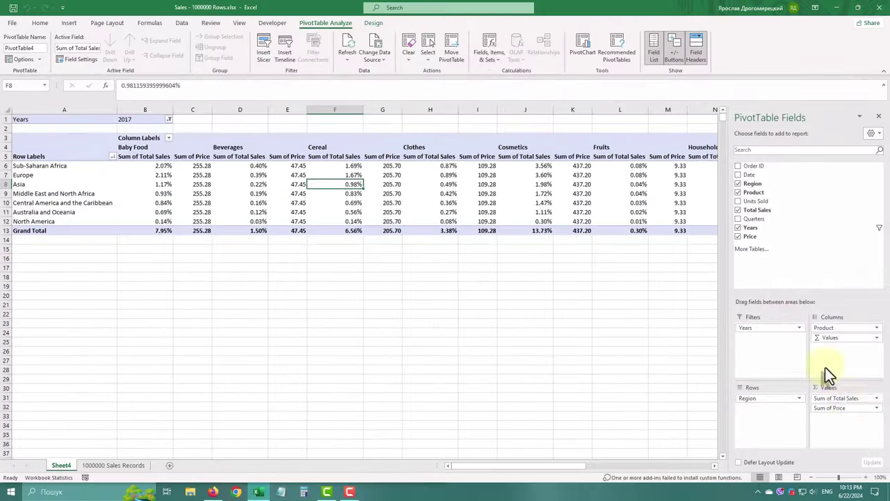
Remove Sum of Total Sales from the PivotTable's values and move the Years field from the filters to the rows below Region
click(876, 399)
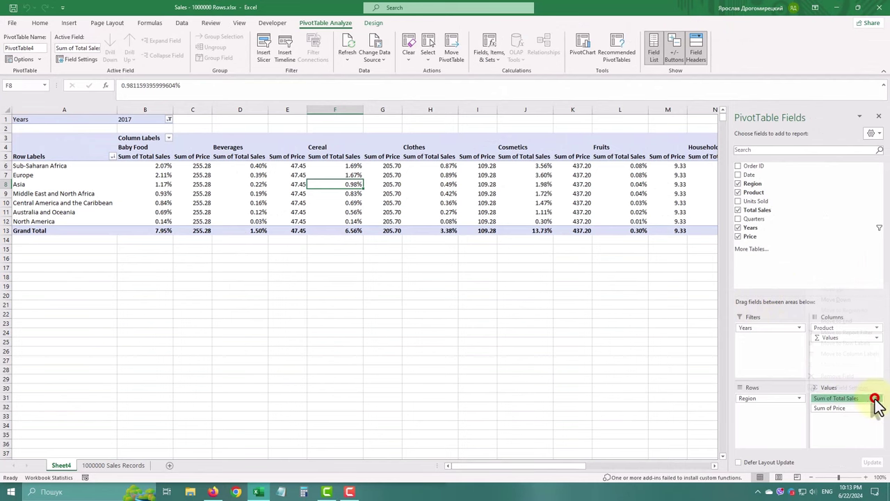
click(838, 375)
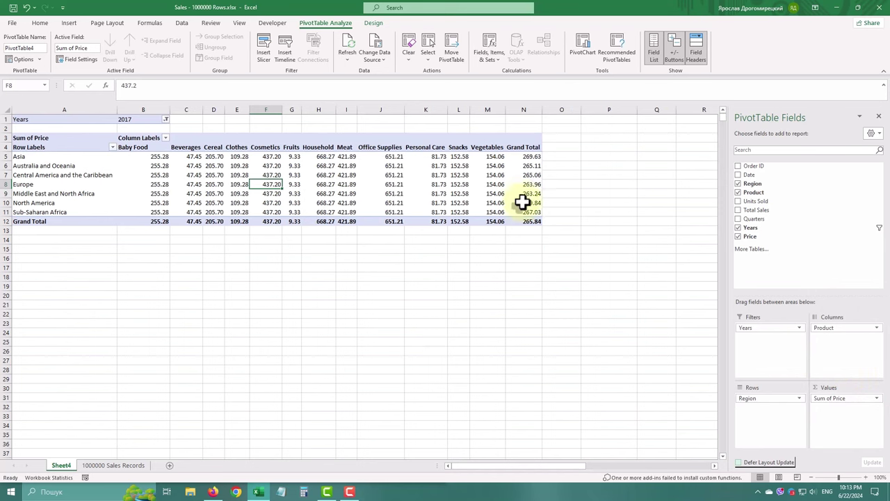
click(165, 119)
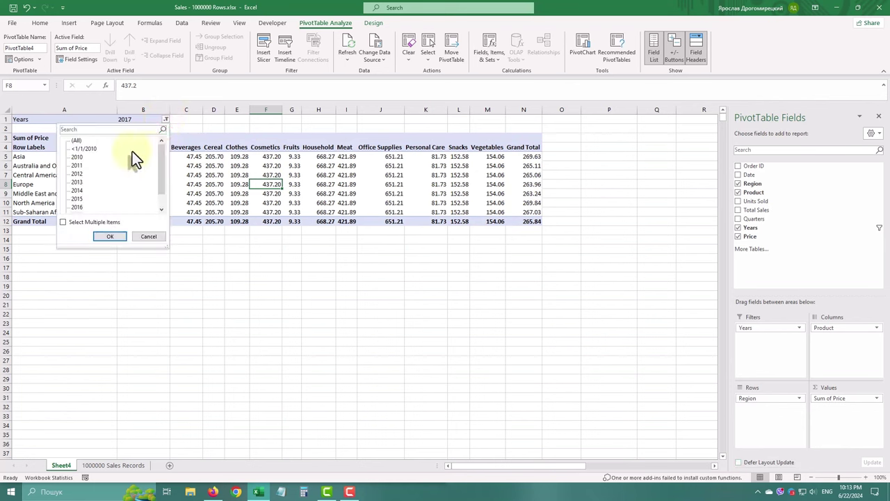
click(294, 308)
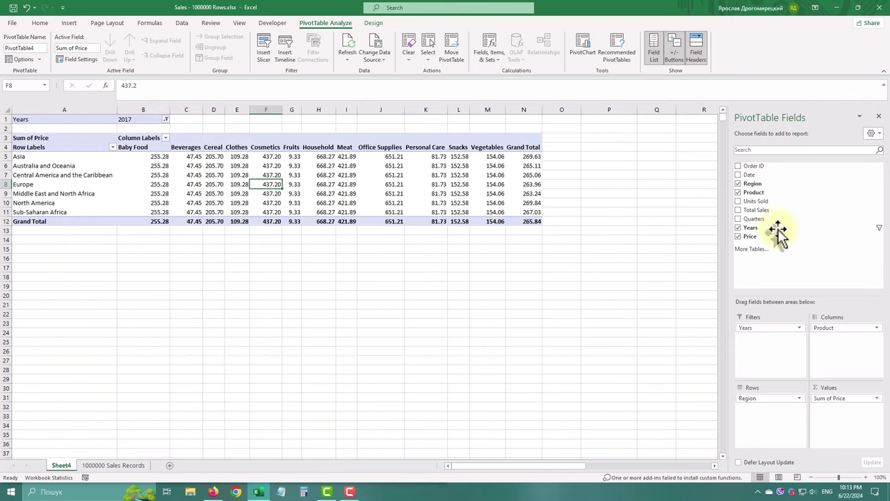
drag(767, 327, 770, 414)
Regroup the PivotTable's dates by Days, Months and Years, without Quarters
right_click(50, 192)
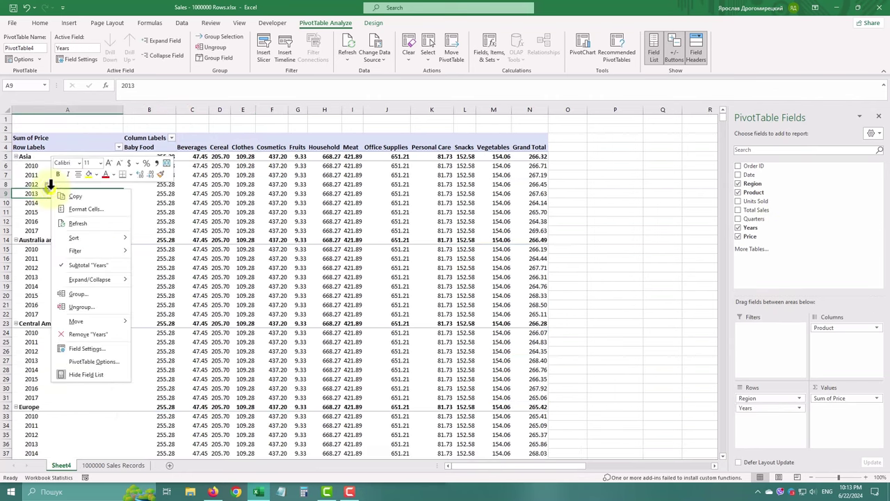
click(86, 293)
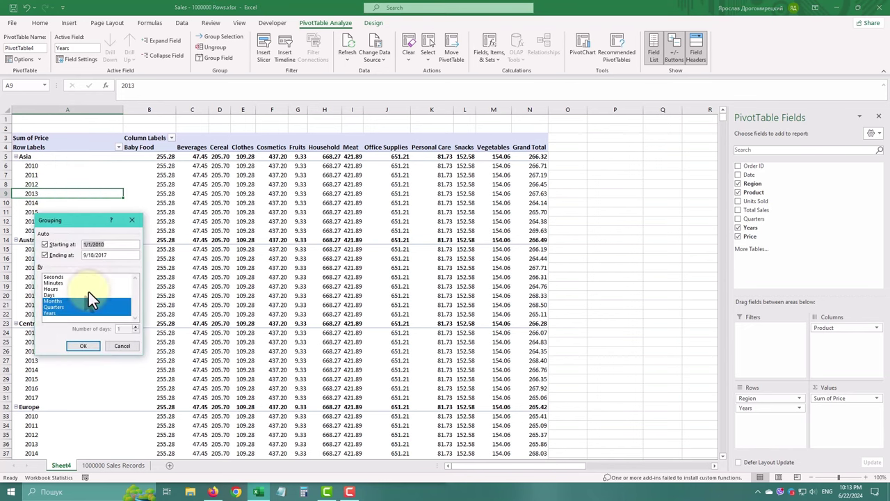
click(52, 306)
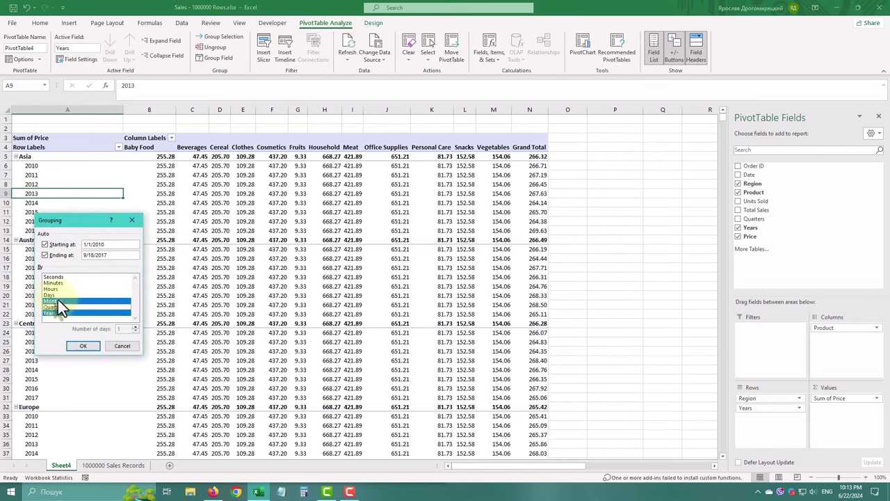
click(55, 296)
click(83, 347)
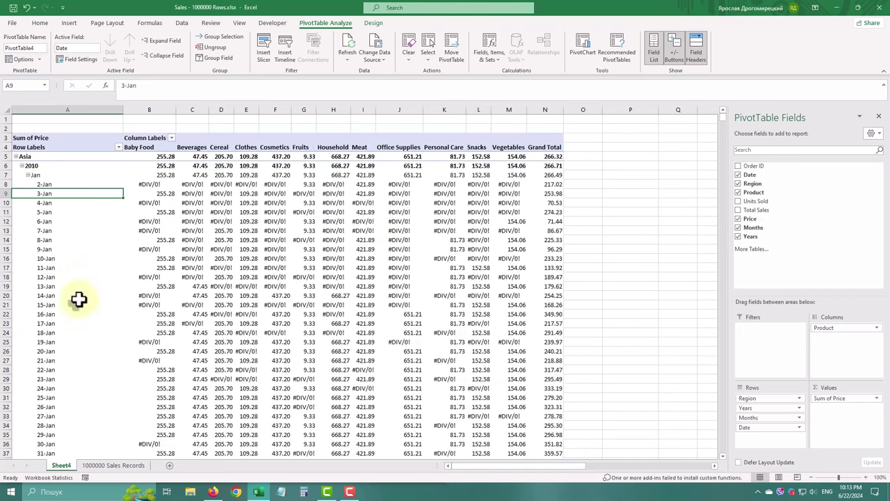
Collapse January and February 2010 under Asia, and collapse the entire Years field in every region
click(27, 175)
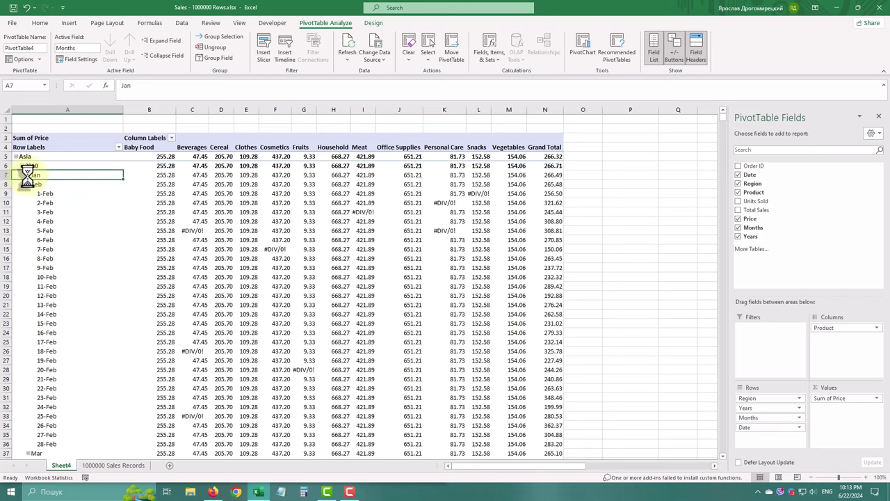
click(28, 183)
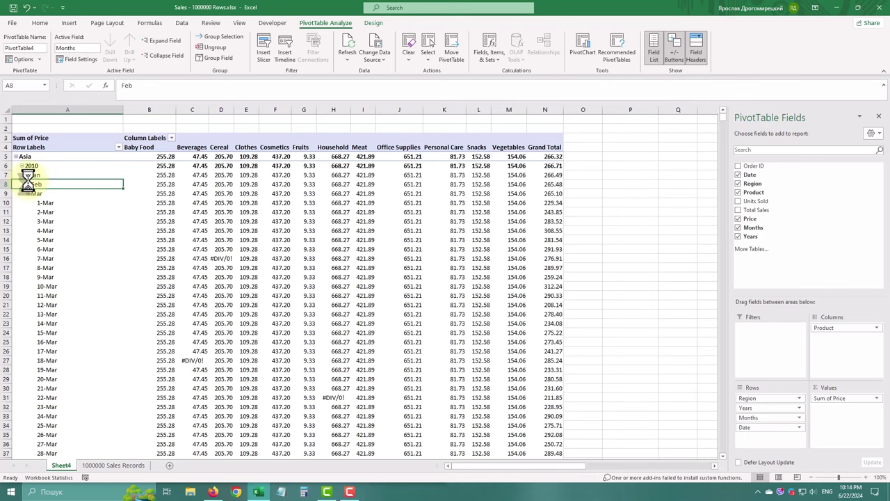
right_click(31, 166)
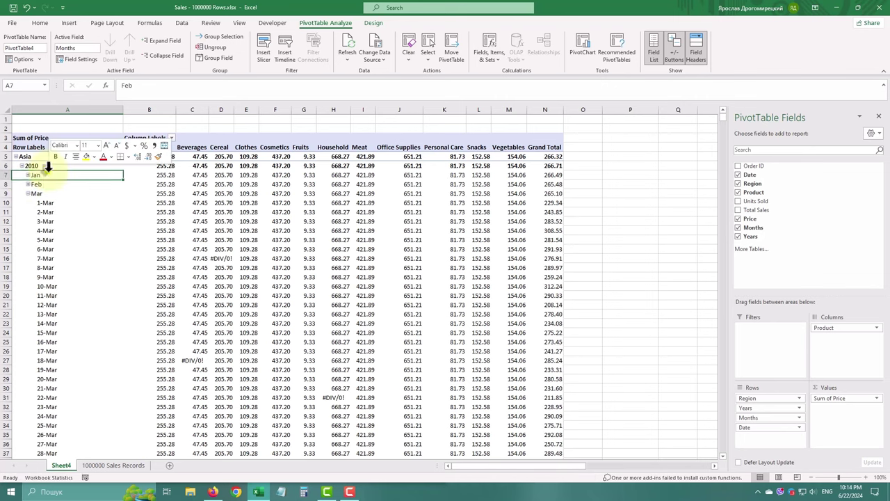
mouse_move(105, 258)
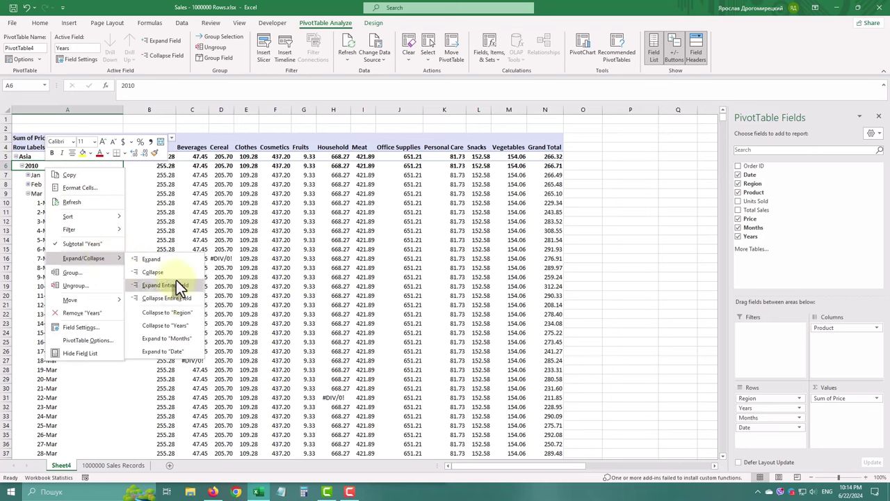
click(185, 298)
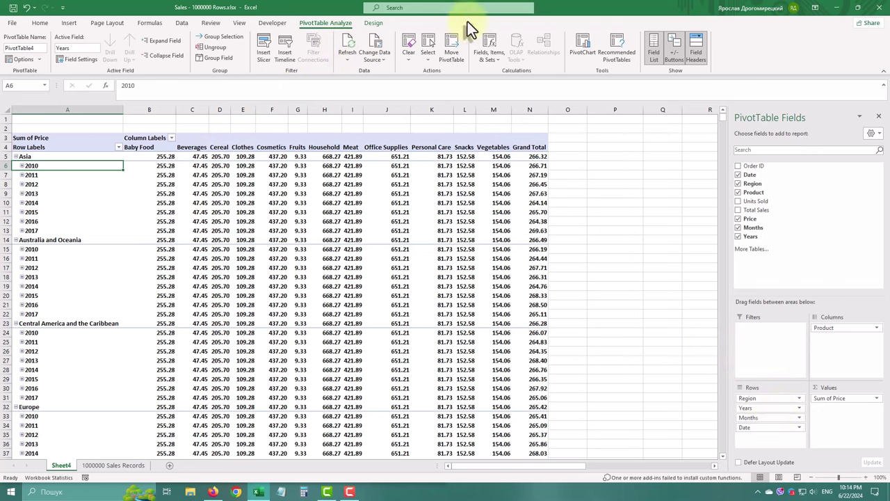
Try the PivotTable in Outline Form and switch its report layout to Tabular Form
click(372, 23)
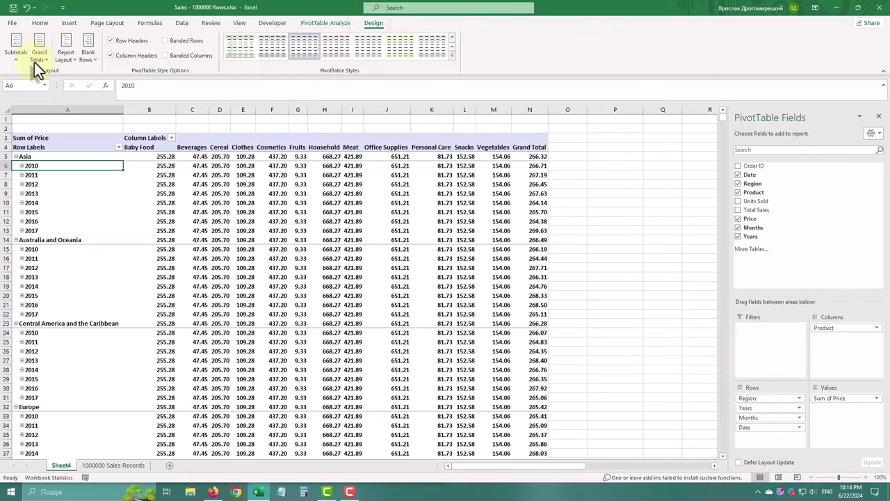
click(61, 60)
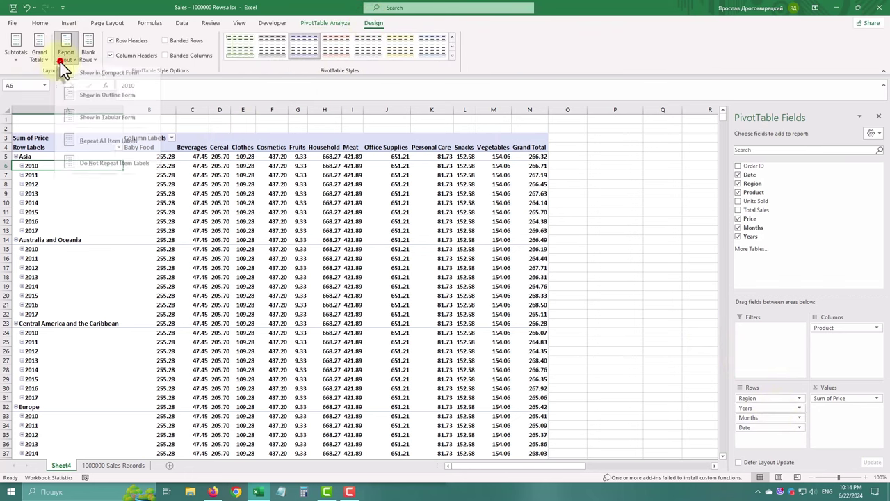
click(114, 104)
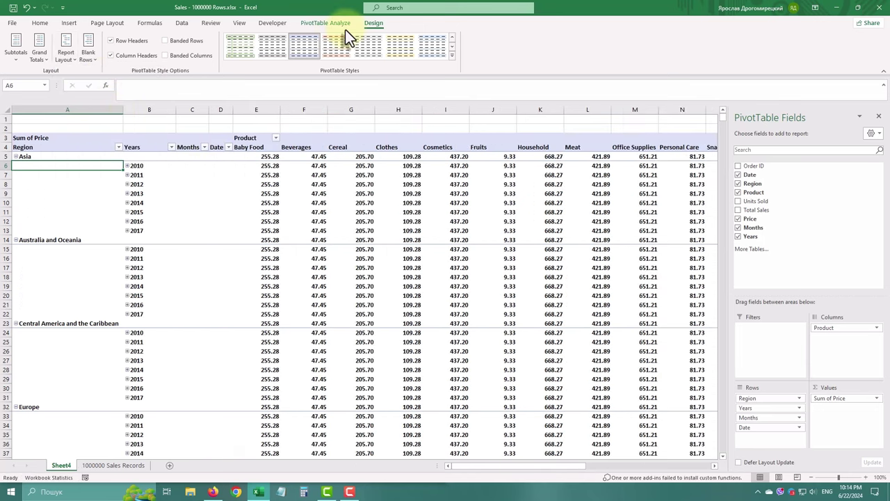
click(65, 50)
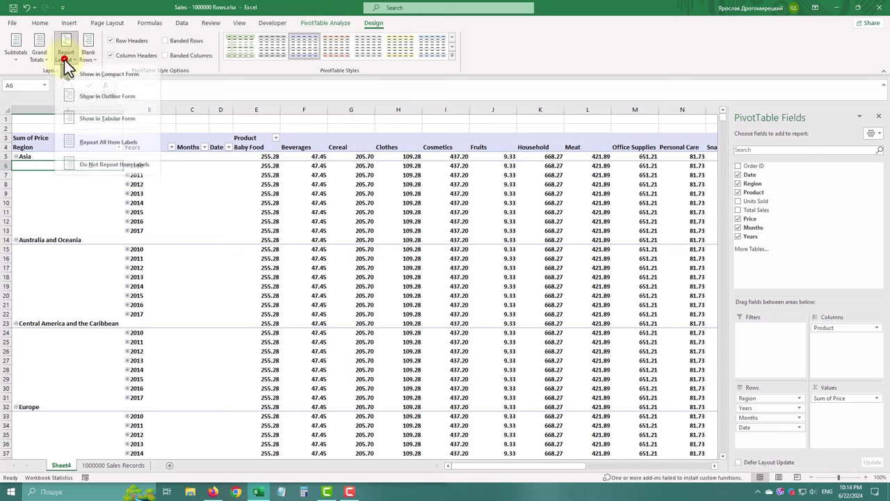
click(101, 116)
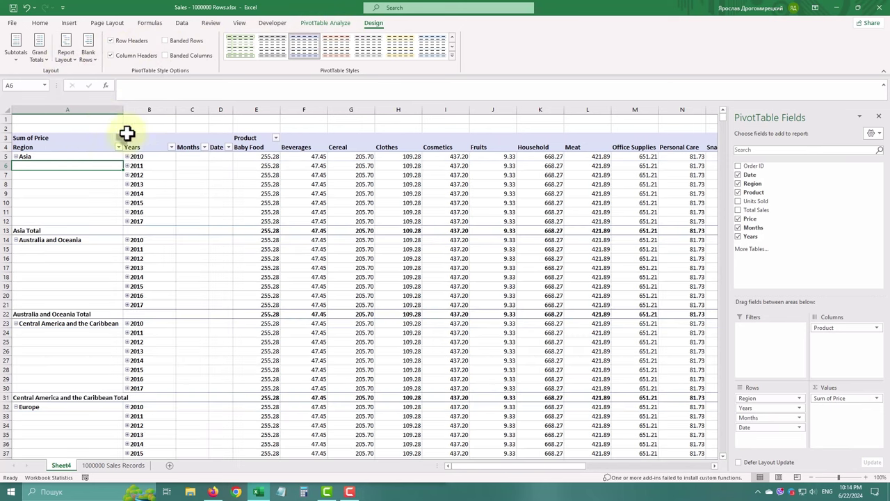
Remove Date from the PivotTable rows, and move Years to the filters to show only 2013
click(800, 428)
click(794, 414)
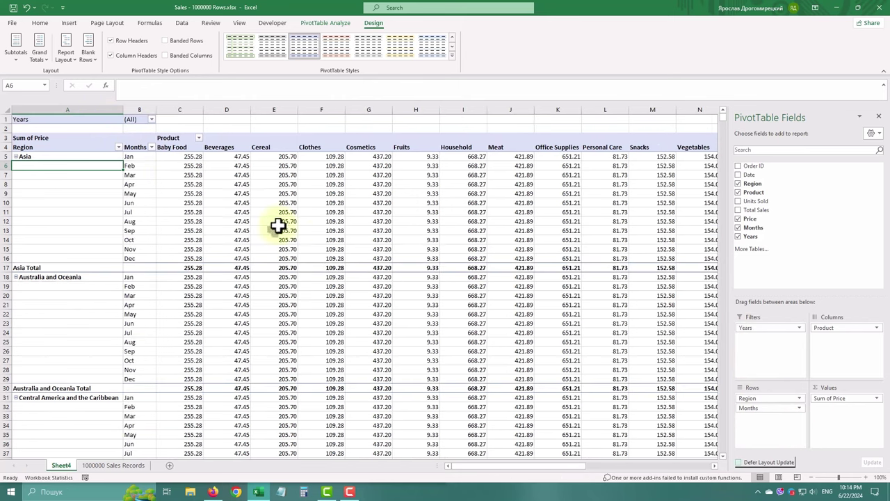
click(150, 119)
click(64, 182)
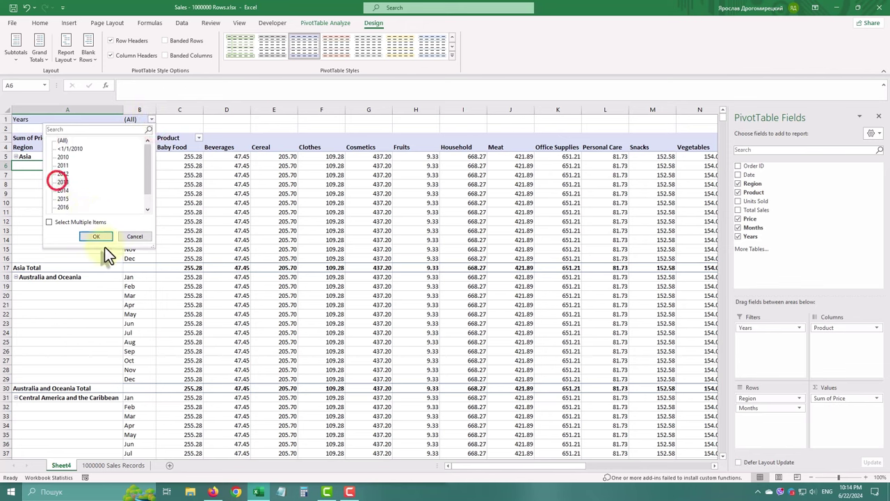
click(96, 237)
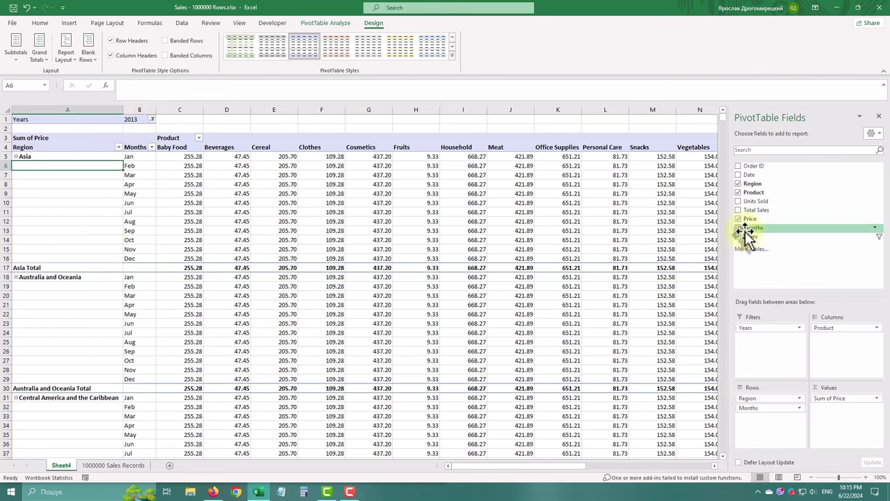
Add Total Sales to the PivotTable's values and remove Sum of Price from them
drag(762, 211, 845, 400)
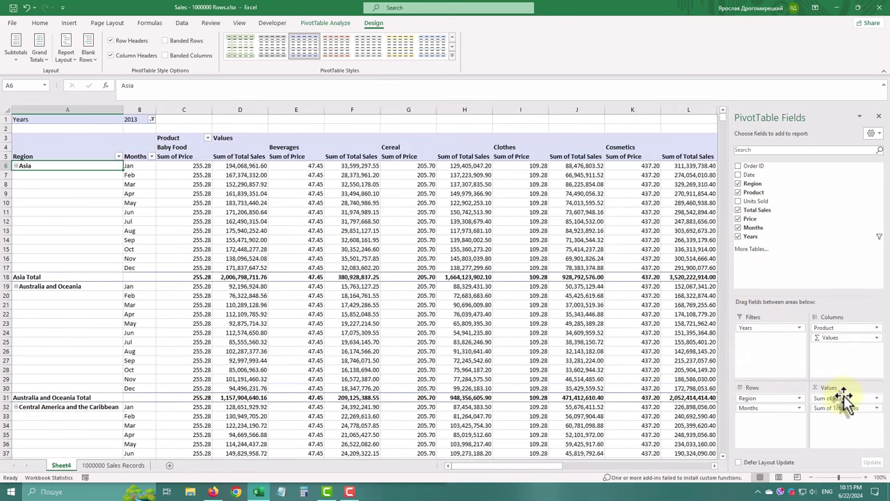
click(870, 398)
click(828, 372)
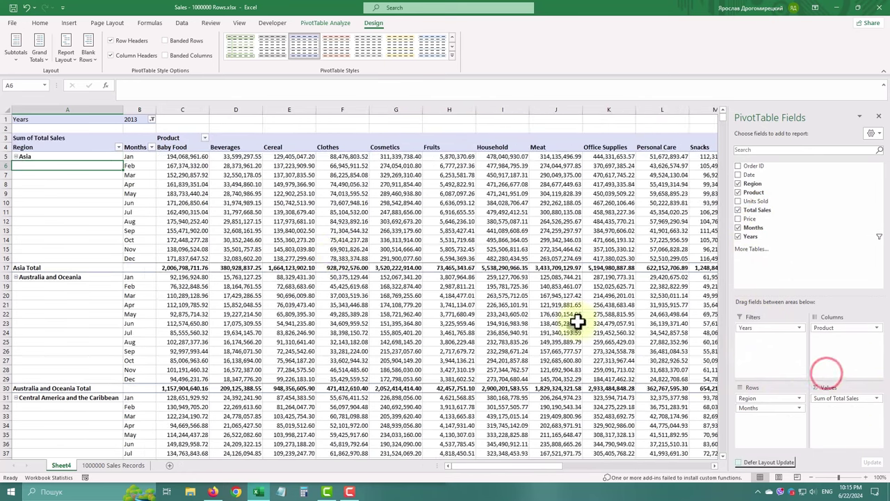
click(298, 120)
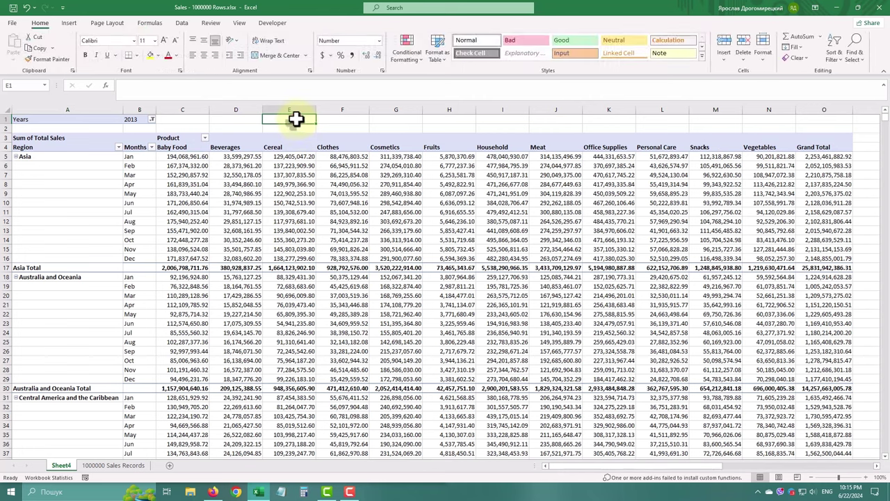
Refresh the PivotTable from its source data
right_click(275, 203)
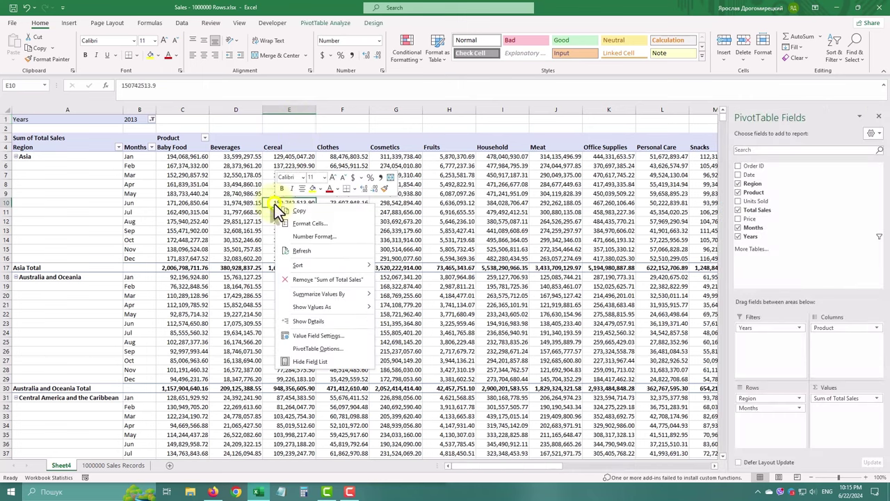
click(303, 252)
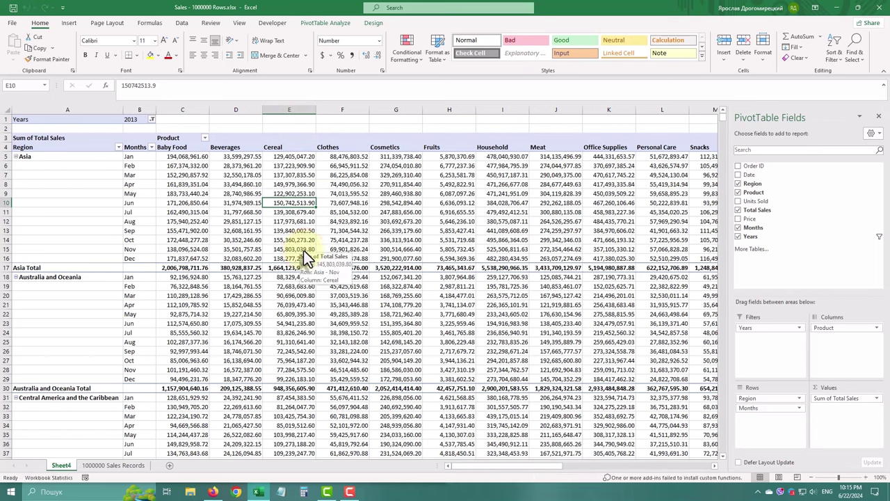
Insert a slicer for the Region field of the PivotTable
click(356, 156)
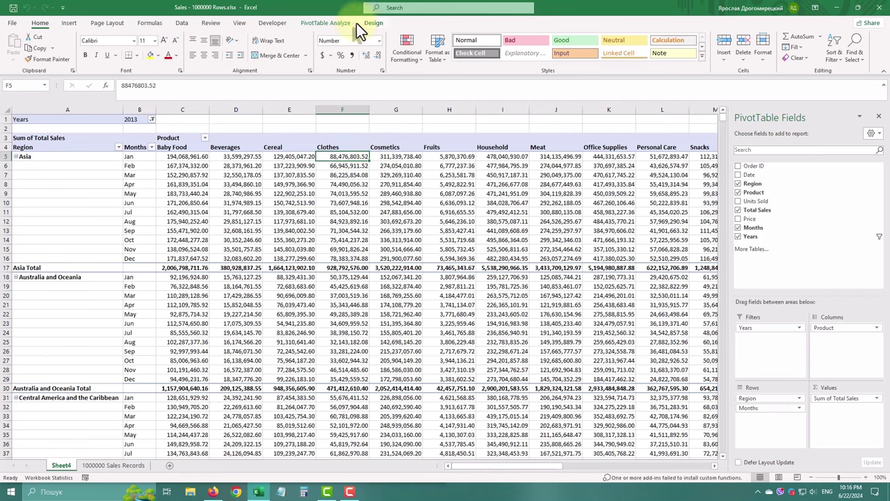
click(70, 24)
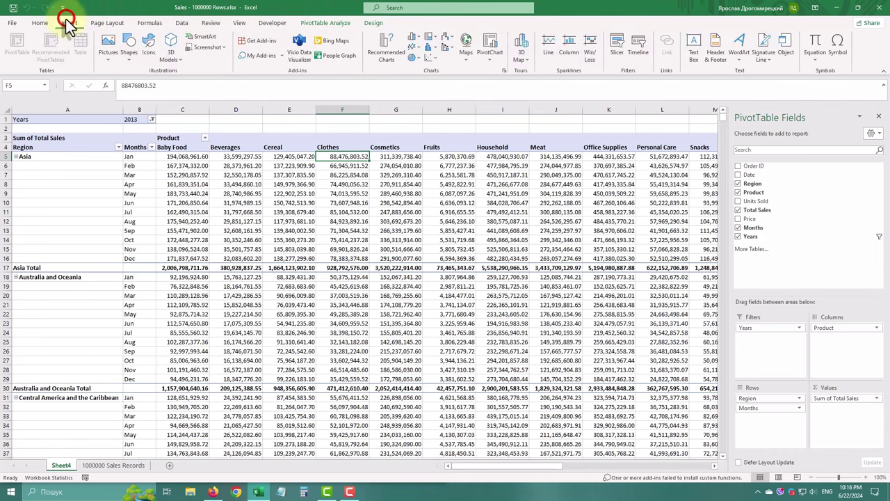
click(344, 24)
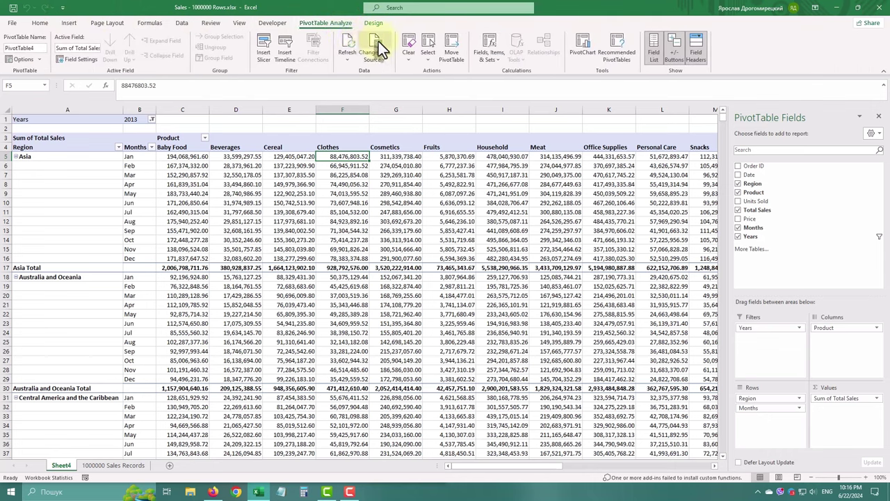
click(266, 43)
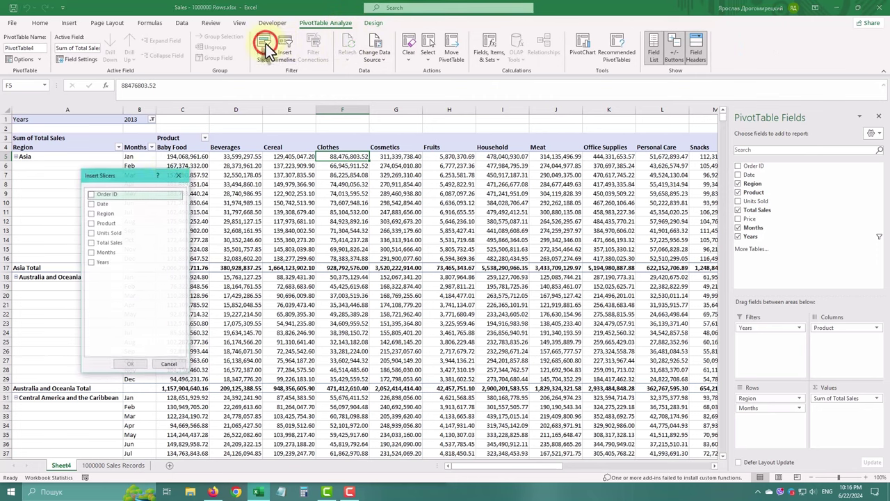
click(92, 215)
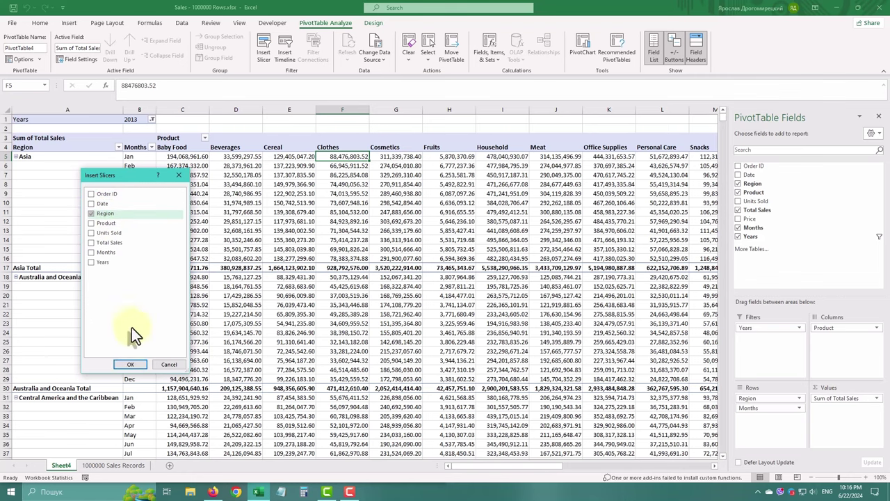
click(129, 364)
Insert an empty column A before the PivotTable and place the Region slicer in it
drag(358, 234, 100, 105)
right_click(99, 110)
click(132, 188)
click(213, 209)
Filter the PivotTable with the slicer to Central America and the Caribbean, Europe, and Middle East and North Africa
click(42, 175)
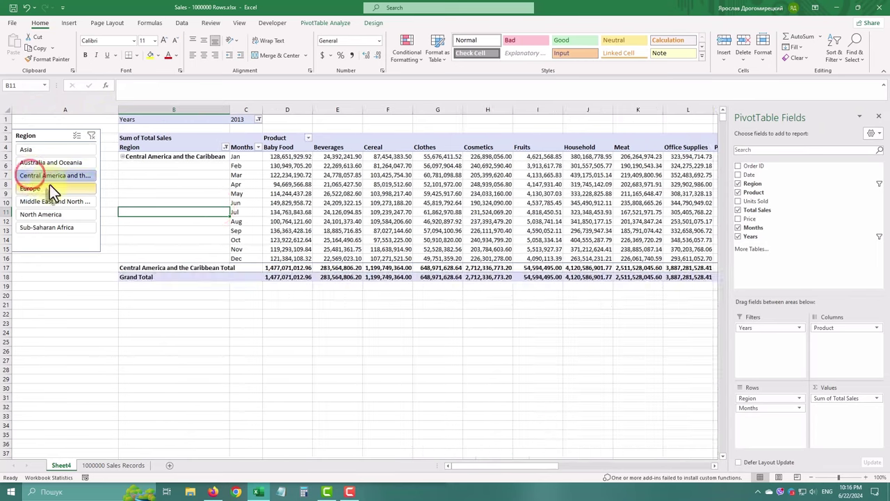
ctrl+click(48, 187)
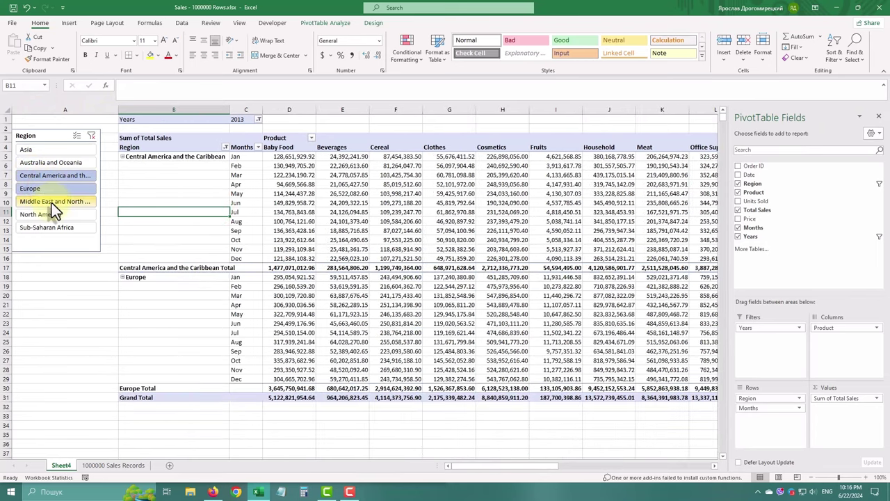
ctrl+click(54, 202)
click(65, 294)
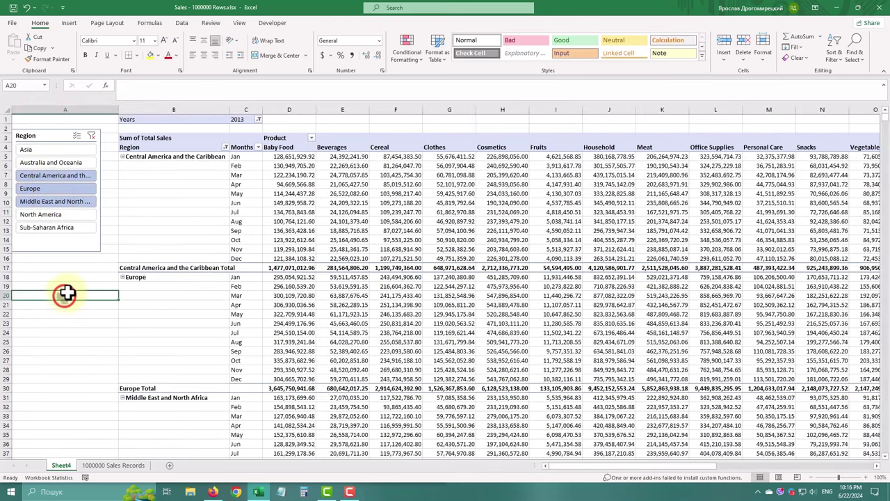
Move the Months field from the PivotTable's rows to its filters
click(342, 193)
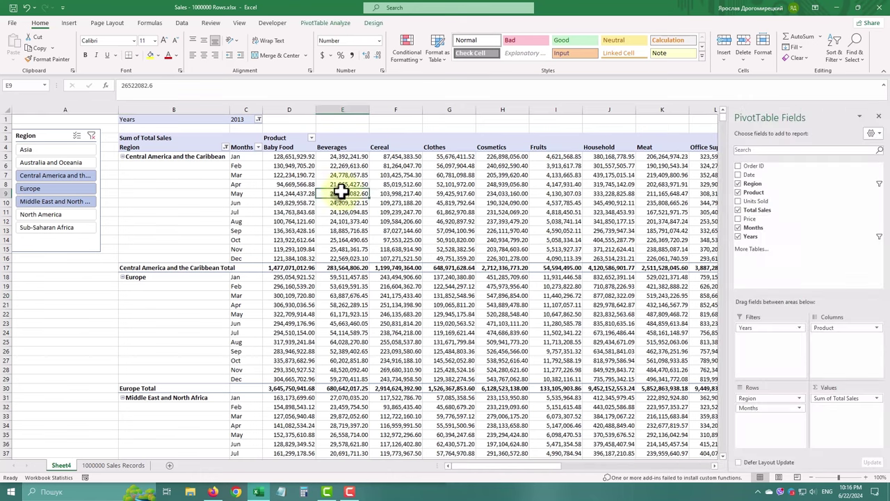
drag(800, 416, 762, 348)
click(326, 175)
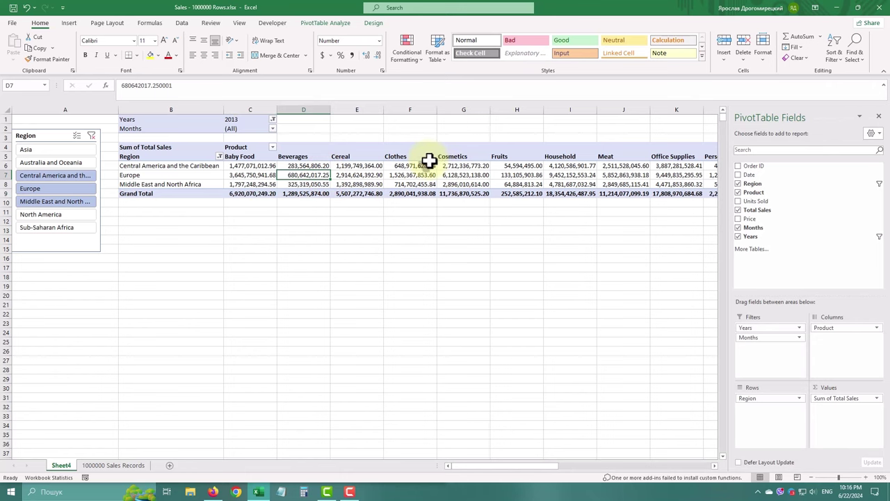
Insert a Clustered Column PivotChart and place it below the PivotTable, enlarged to about 5.59" high by 10.3" wide
click(339, 26)
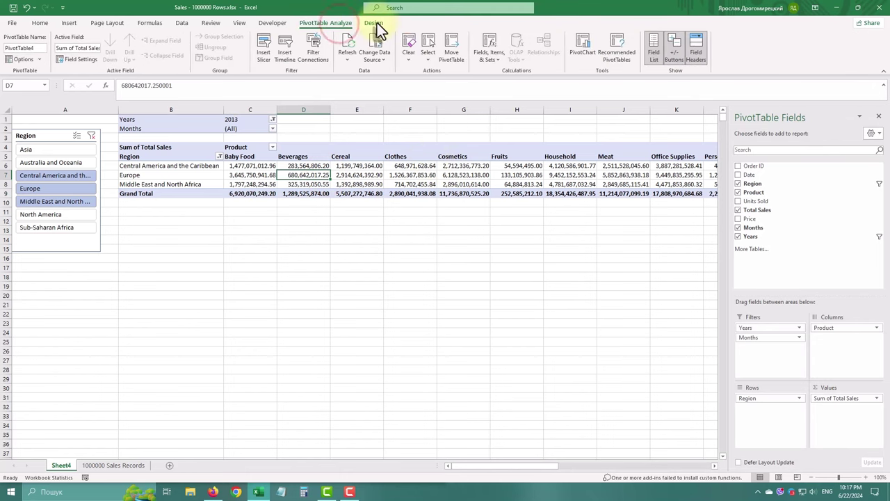
click(572, 57)
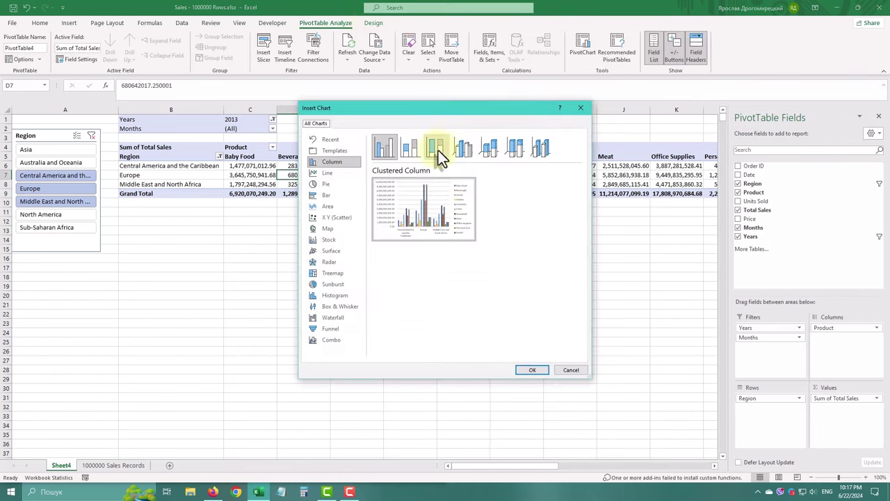
click(402, 203)
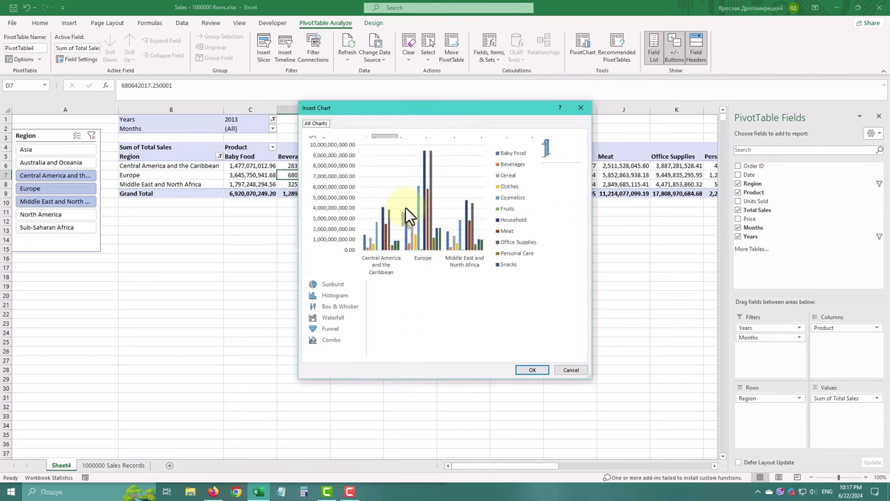
click(532, 369)
drag(476, 353, 683, 446)
drag(249, 211, 221, 198)
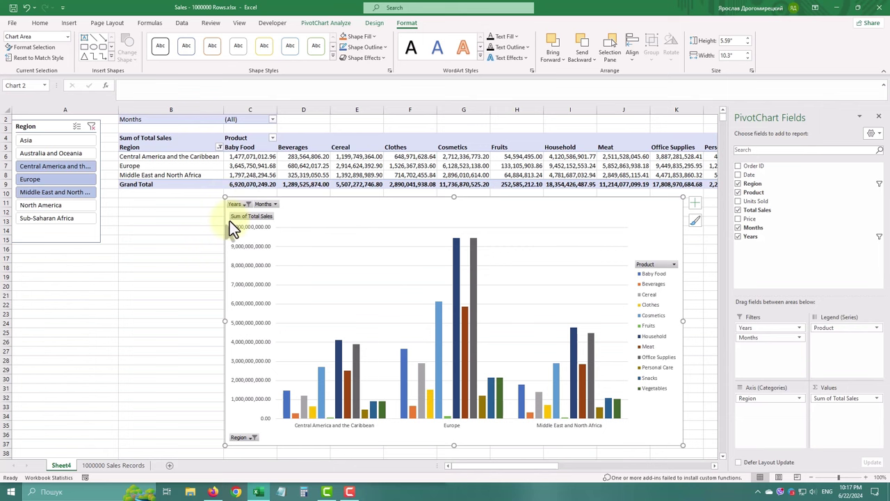
Remove Product from the PivotTable's columns and clear the Region slicer's filter
click(476, 154)
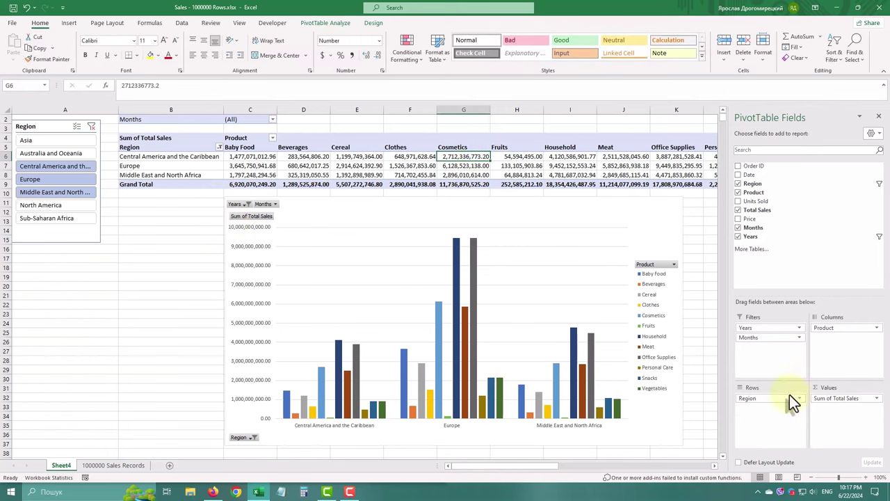
drag(846, 328, 202, 240)
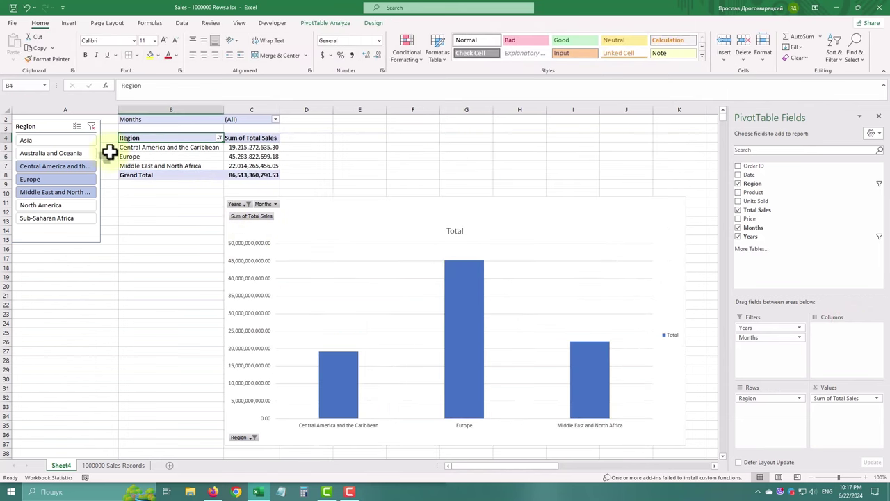
click(92, 126)
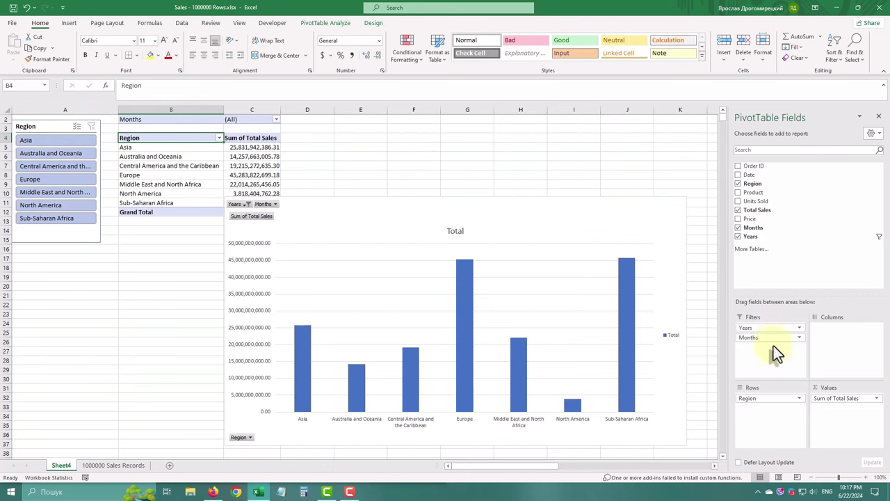
Allow multiple items in the Years filter and include all years in the PivotTable and chart
click(880, 236)
click(628, 341)
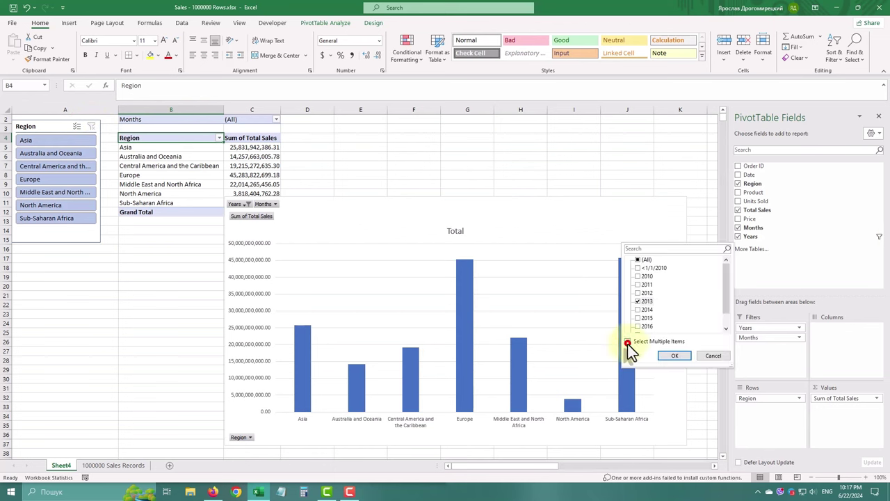
click(638, 259)
click(674, 355)
click(159, 300)
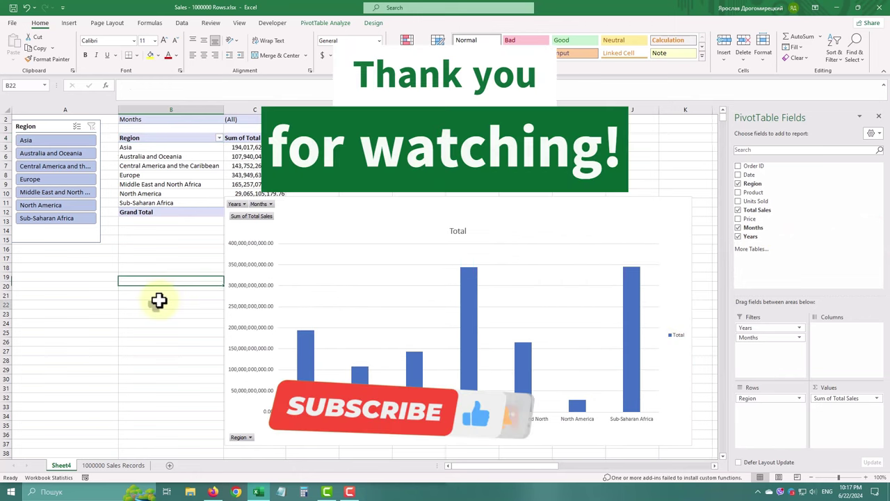